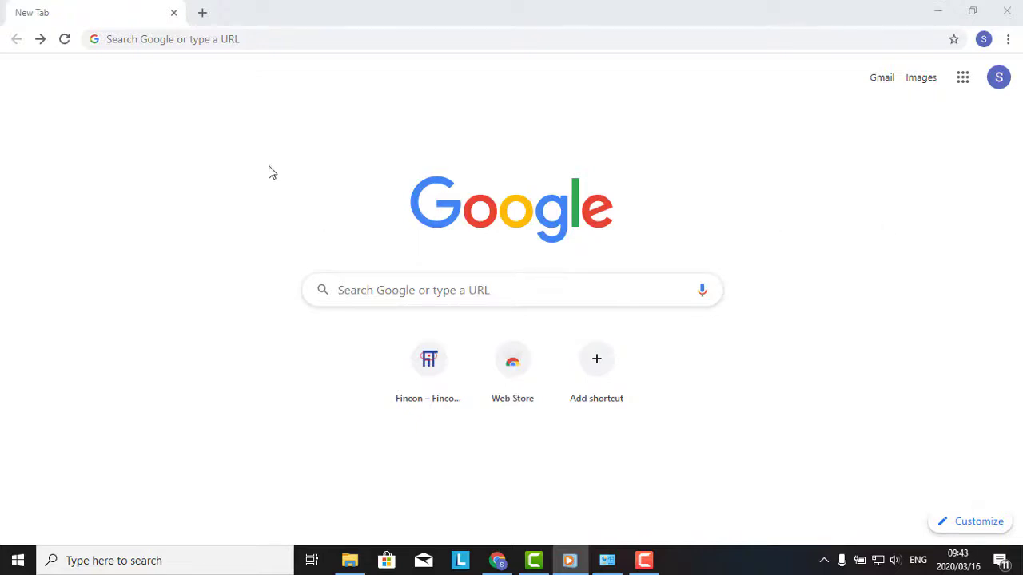
click(140, 39)
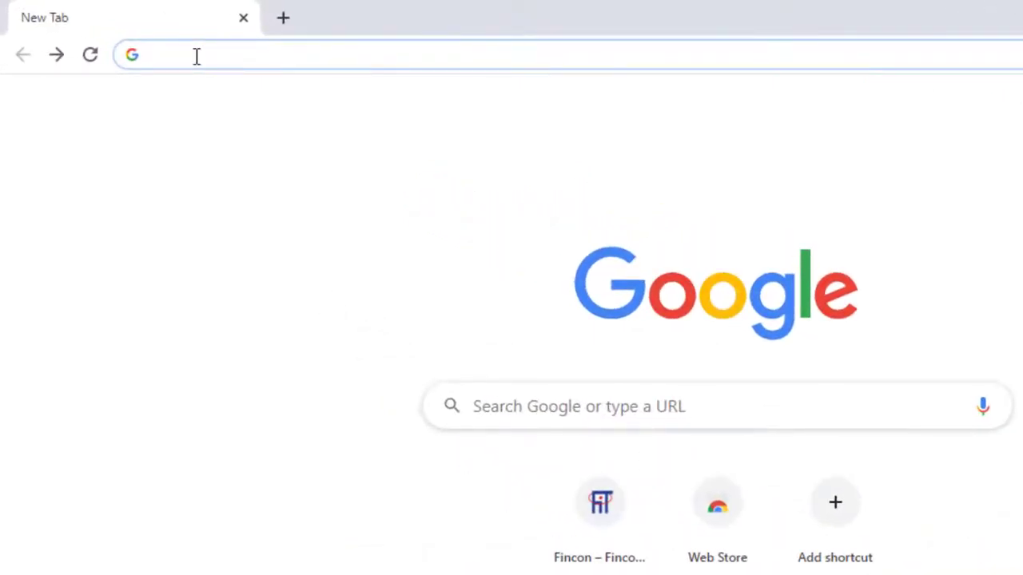
text(www.fincon.co.za)
key(Return)
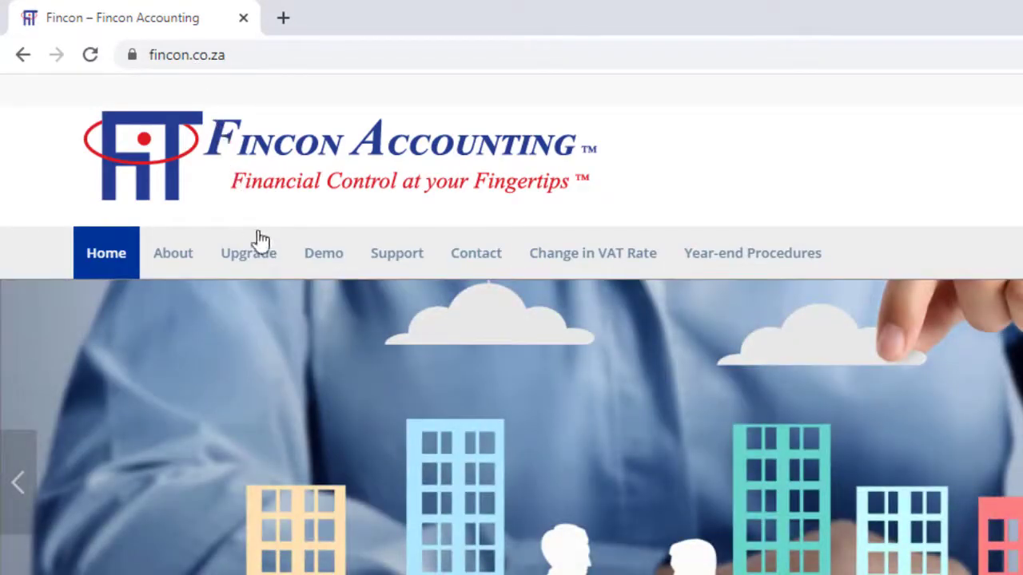
click(262, 256)
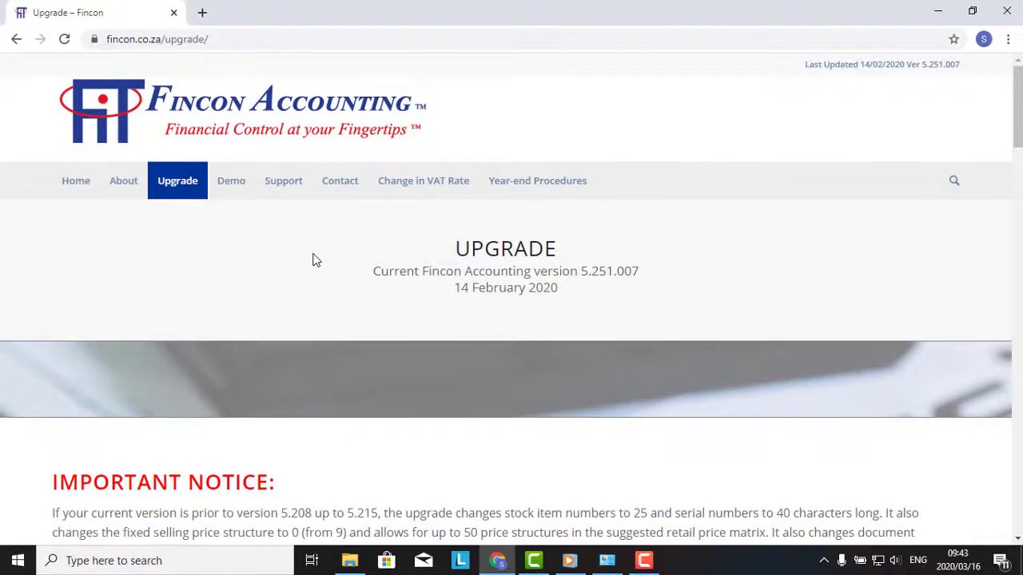
Download FinconCSClientSetup.exe and FinconServerSetup.exe from the upgrade file table
scroll(313, 260, down, 15)
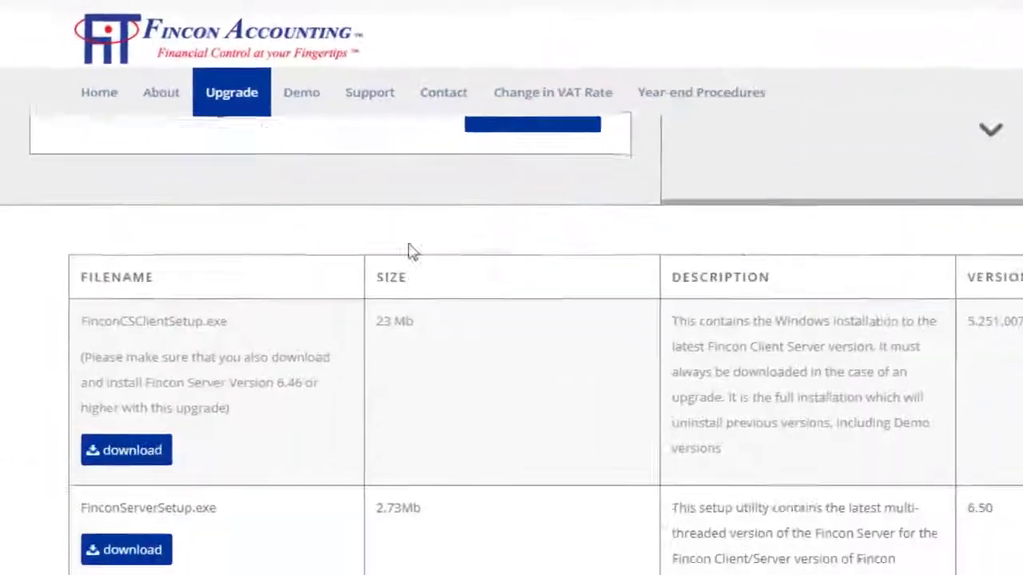
scroll(424, 250, down, 3)
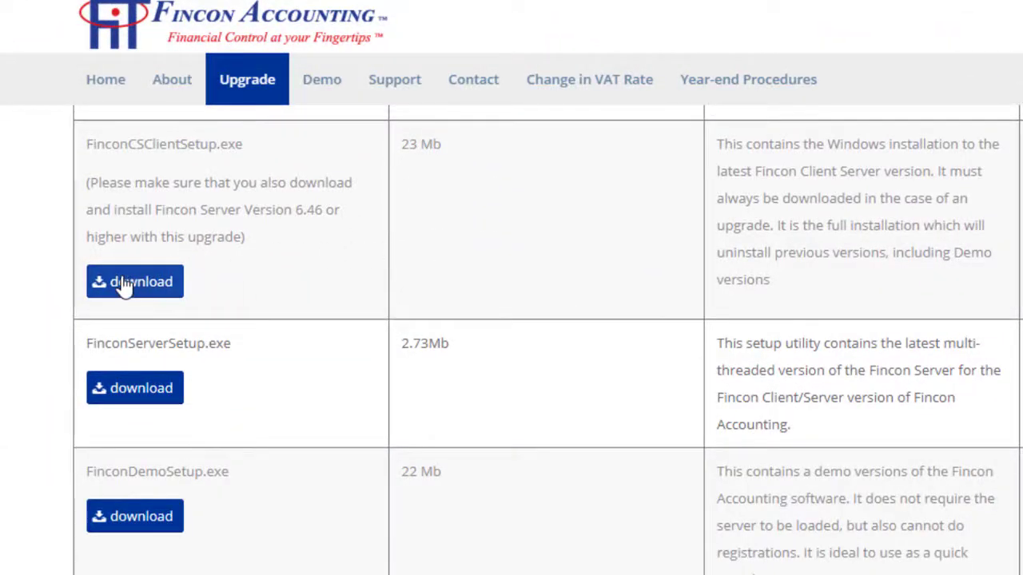
click(124, 284)
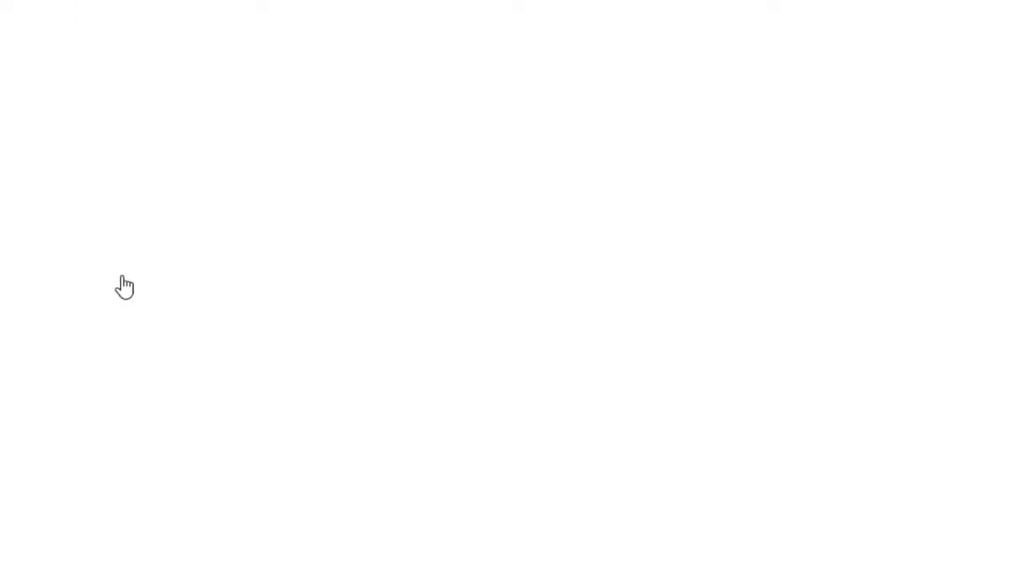
scroll(247, 293, down, 1)
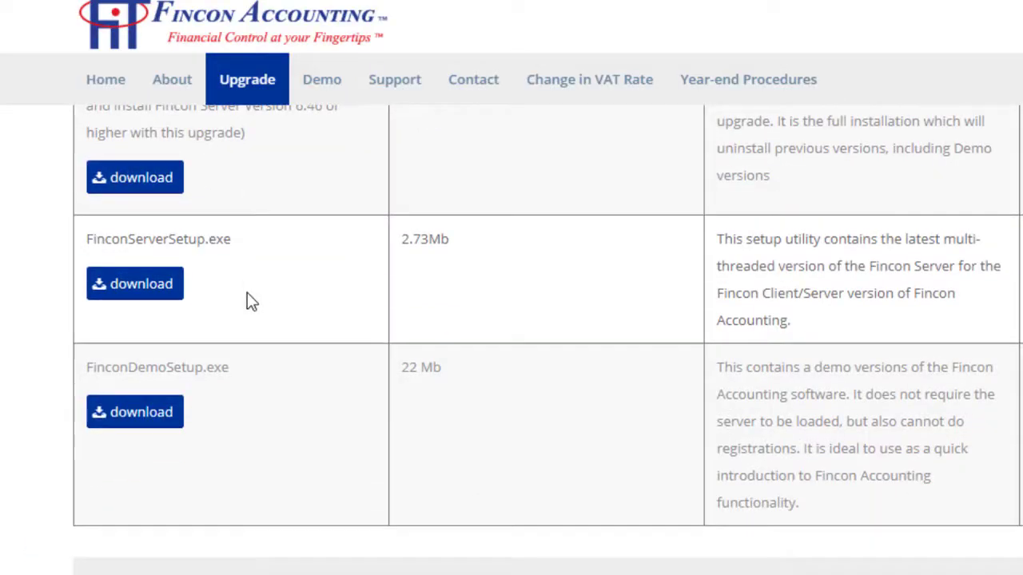
click(142, 287)
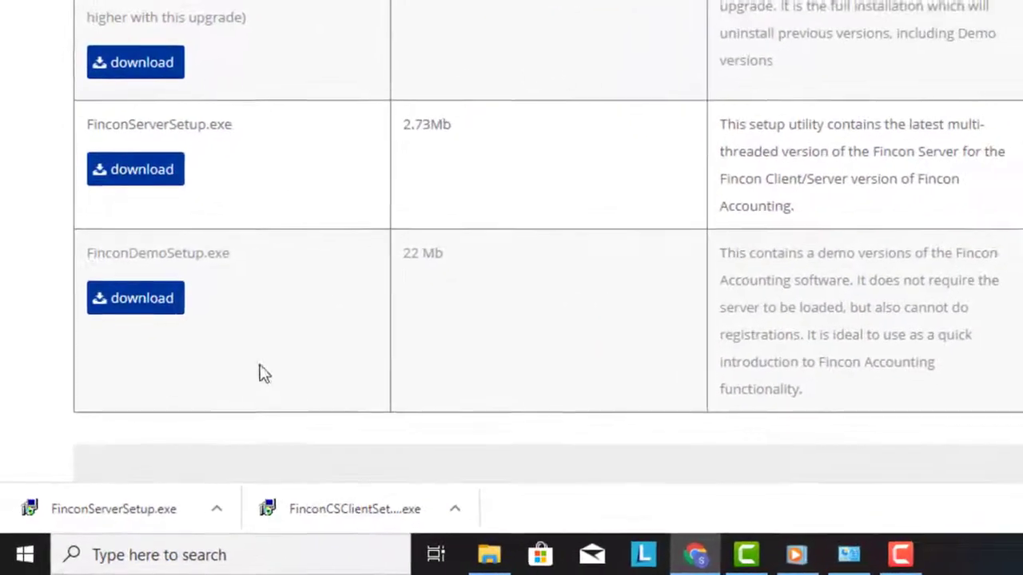
Run FinconServerSetup from its download folder, accept the license terms and install Fincon Server (FIT) in C:\Fitserver
click(218, 510)
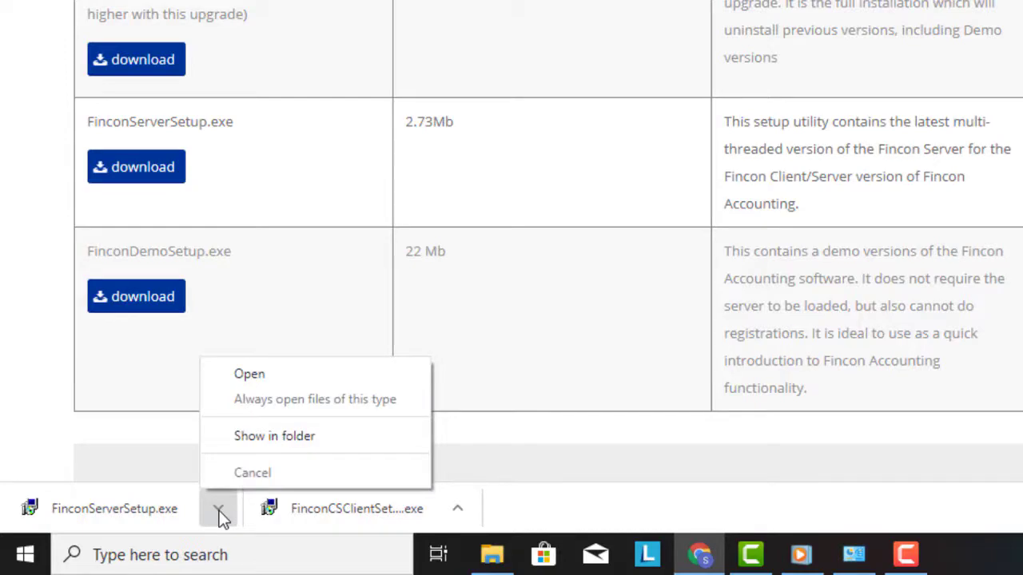
click(266, 442)
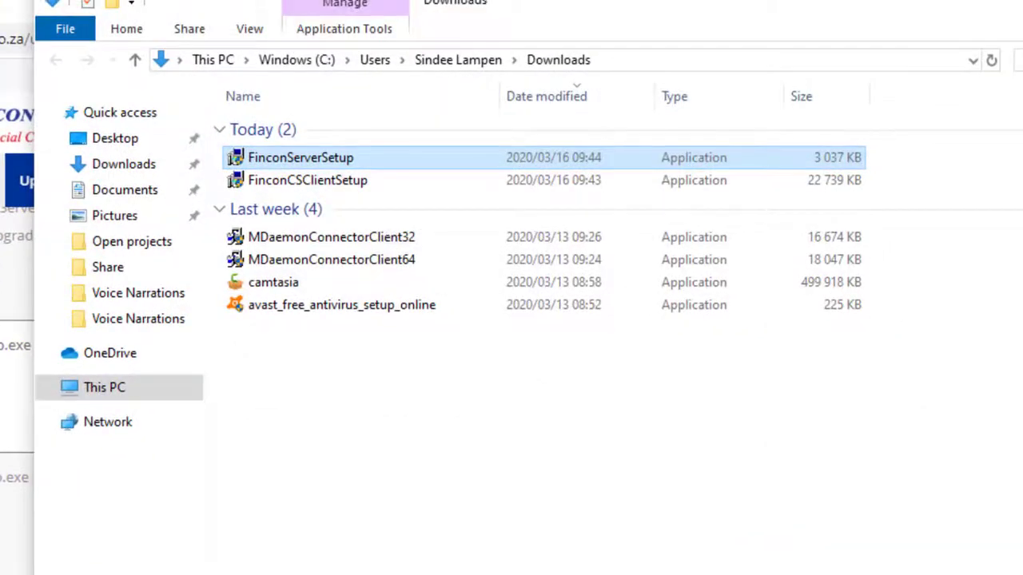
double_click(316, 158)
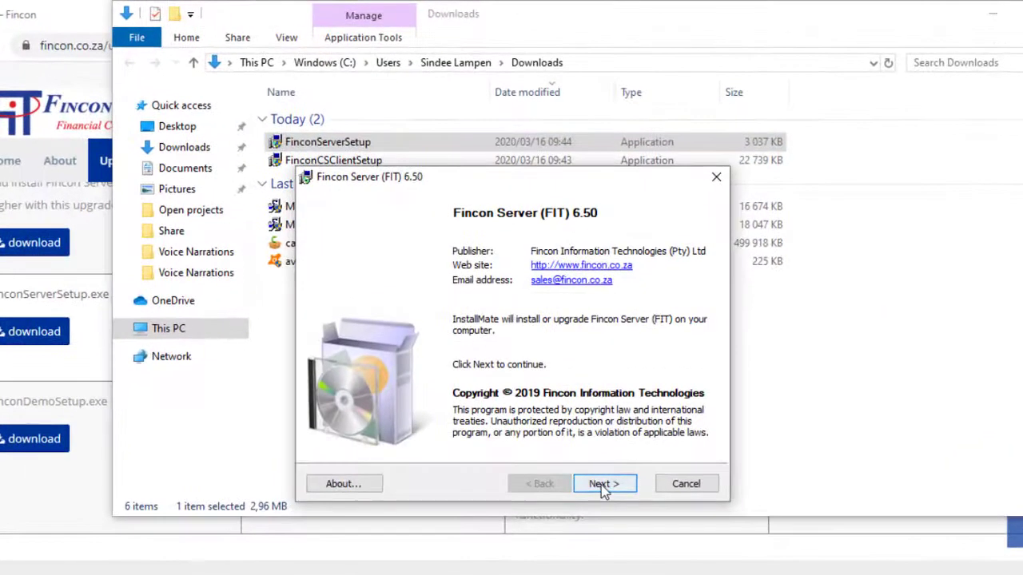
click(588, 416)
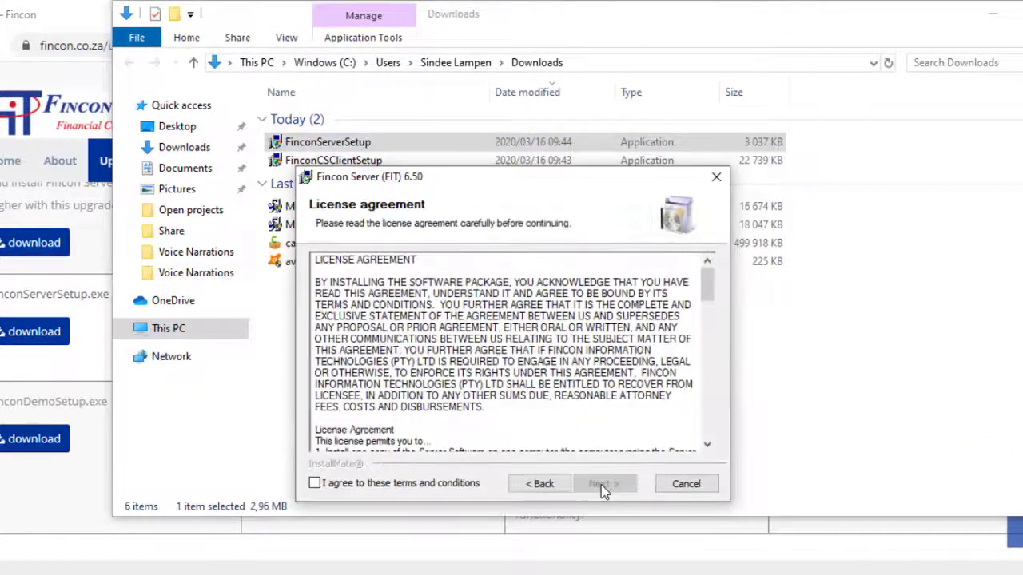
click(315, 484)
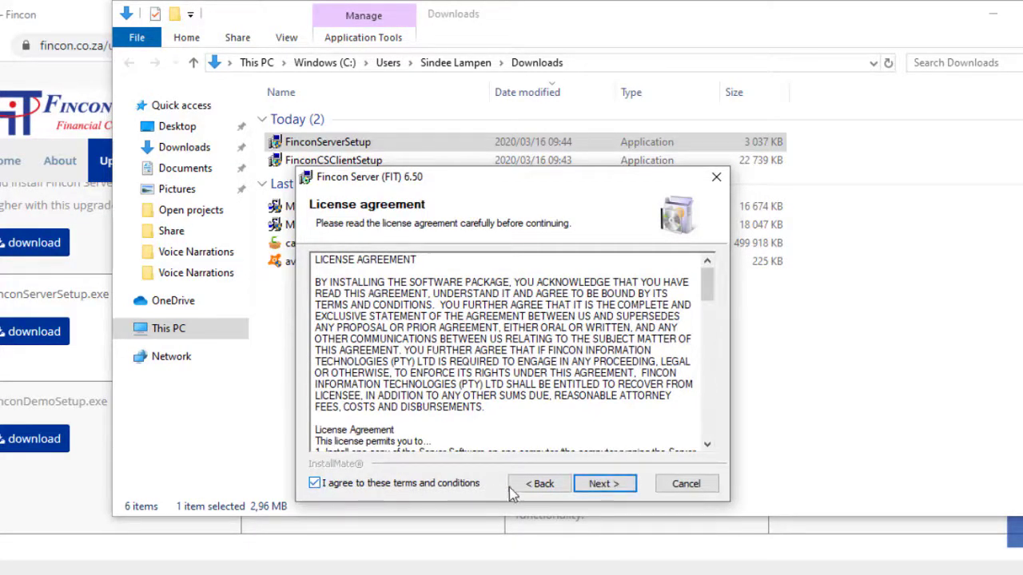
click(595, 487)
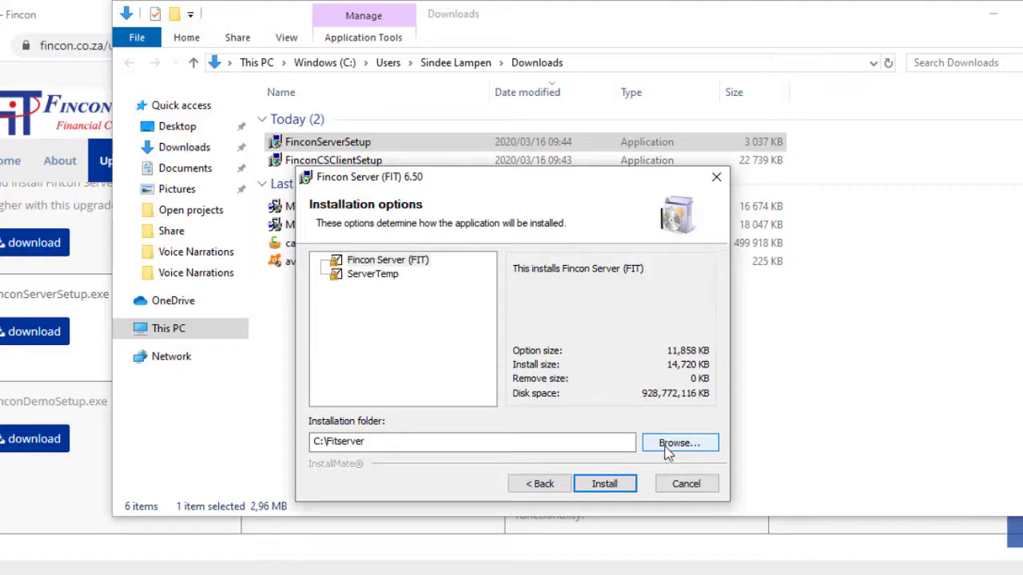
click(605, 484)
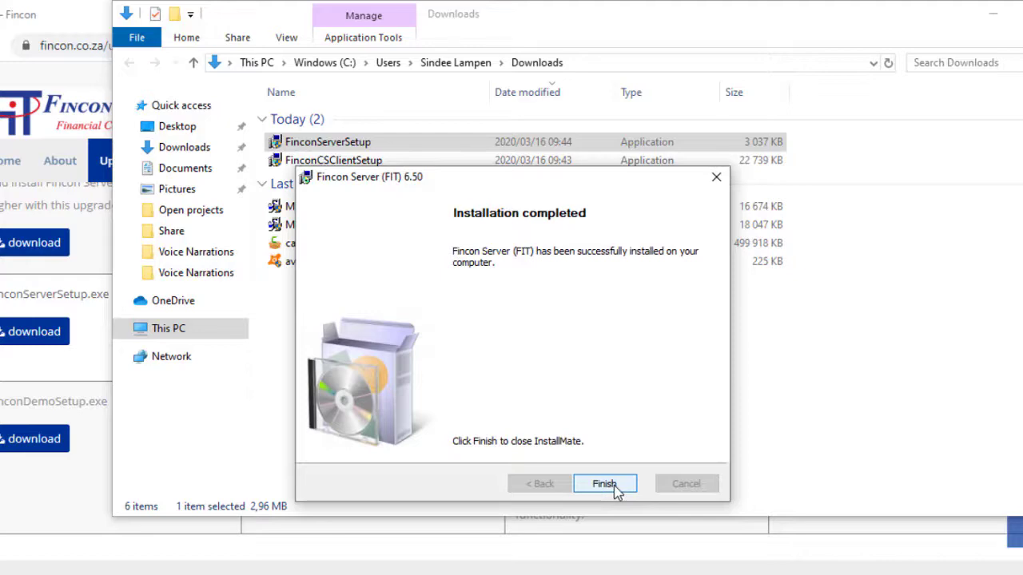
click(605, 484)
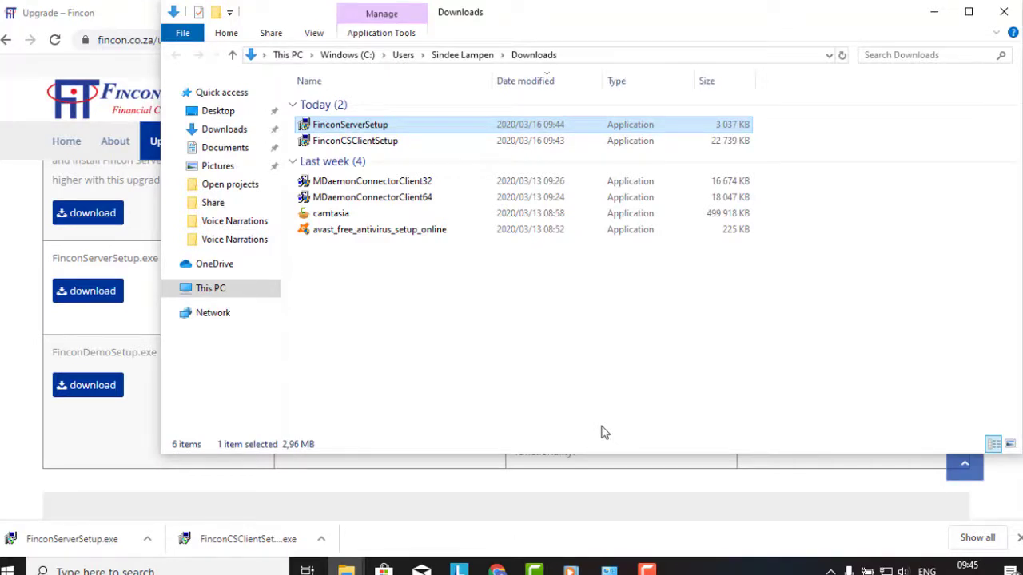
Run FinconCSClientSetup, accept the license terms and install Fincon Accounting Client in C:\Fincon5
double_click(393, 142)
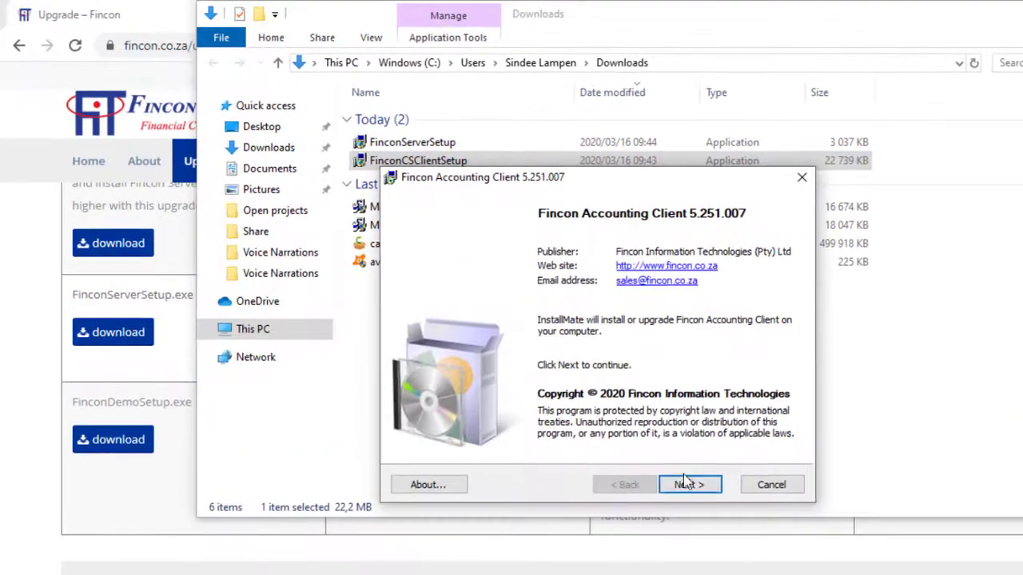
click(633, 444)
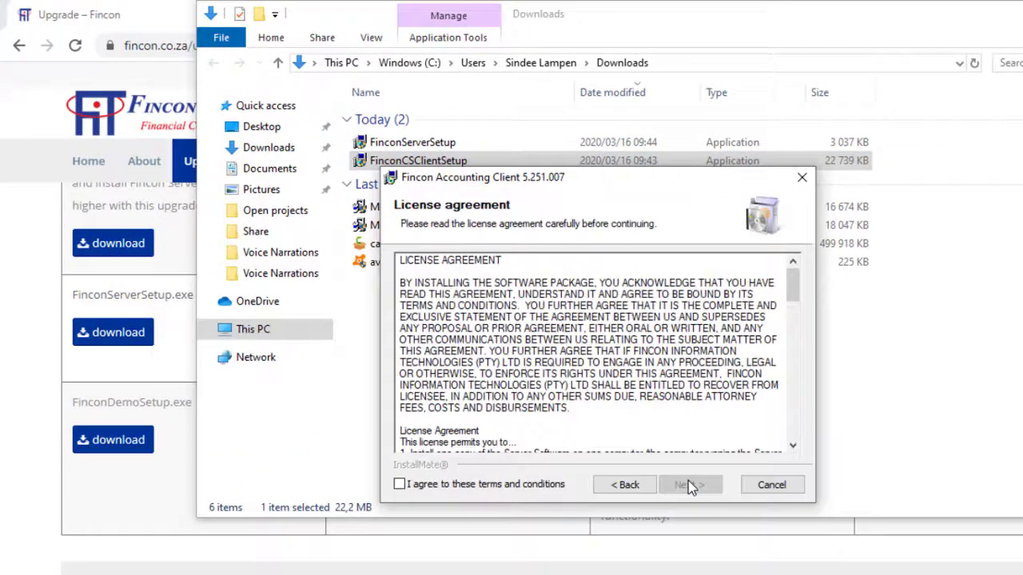
click(399, 486)
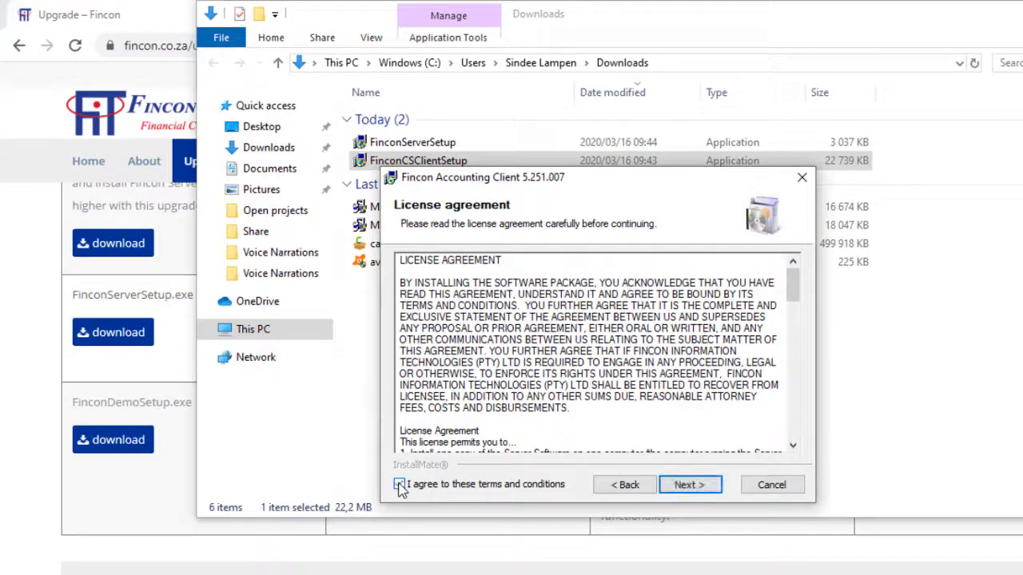
click(692, 488)
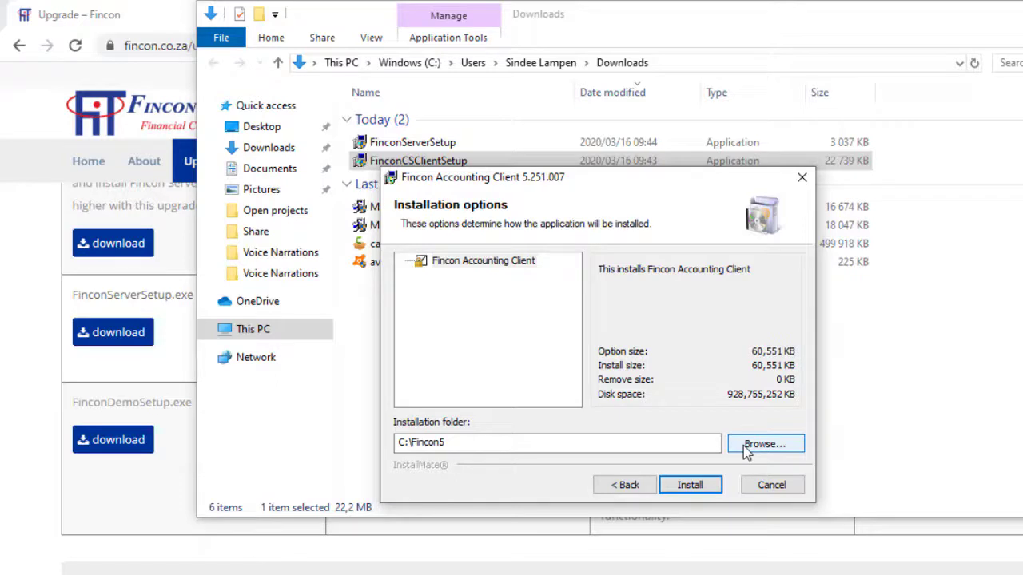
click(697, 482)
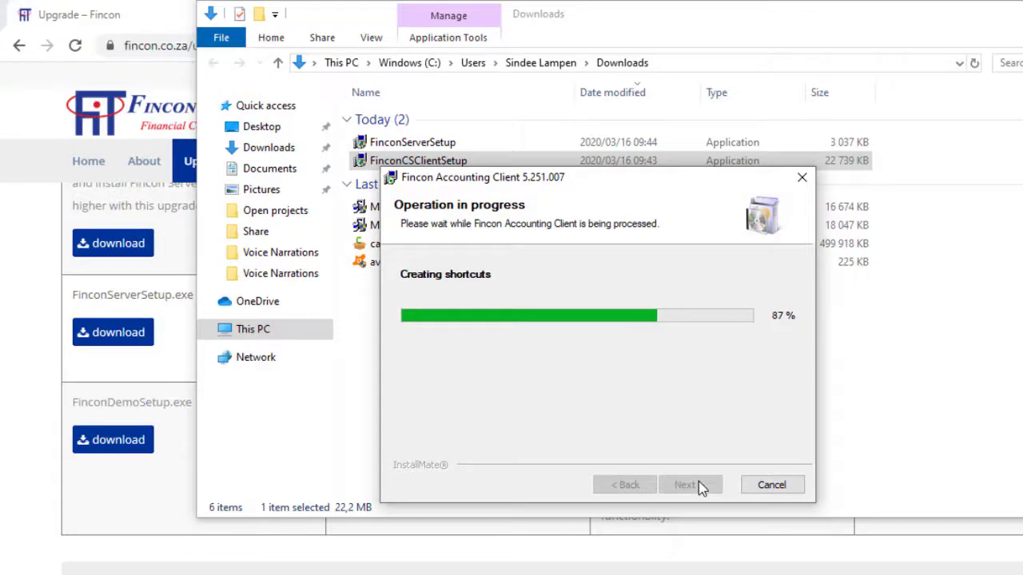
click(698, 485)
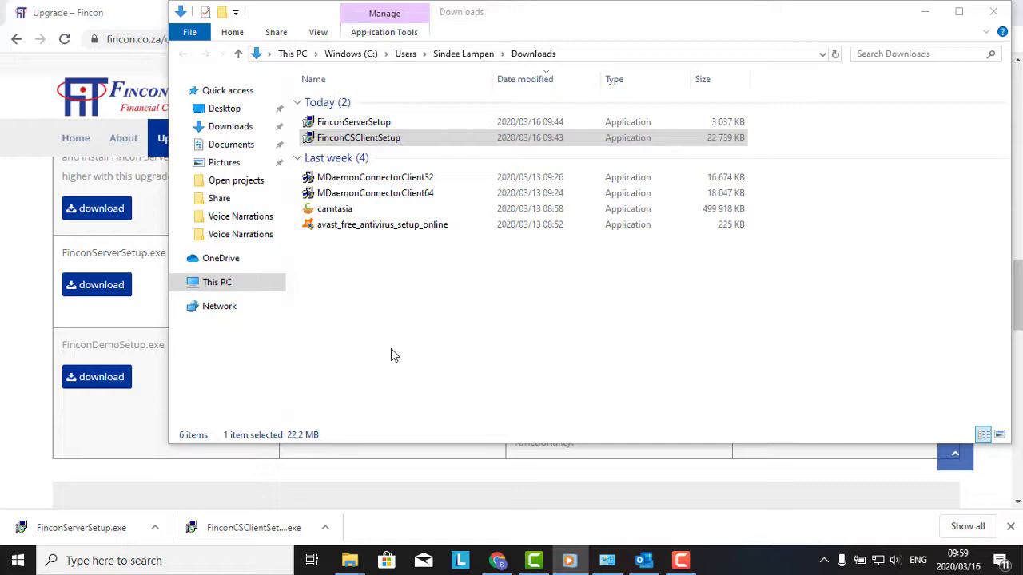
Launch Fincon 5, set up a new dataset with C:\FinData\ as the data folder, and cancel the logon
click(18, 560)
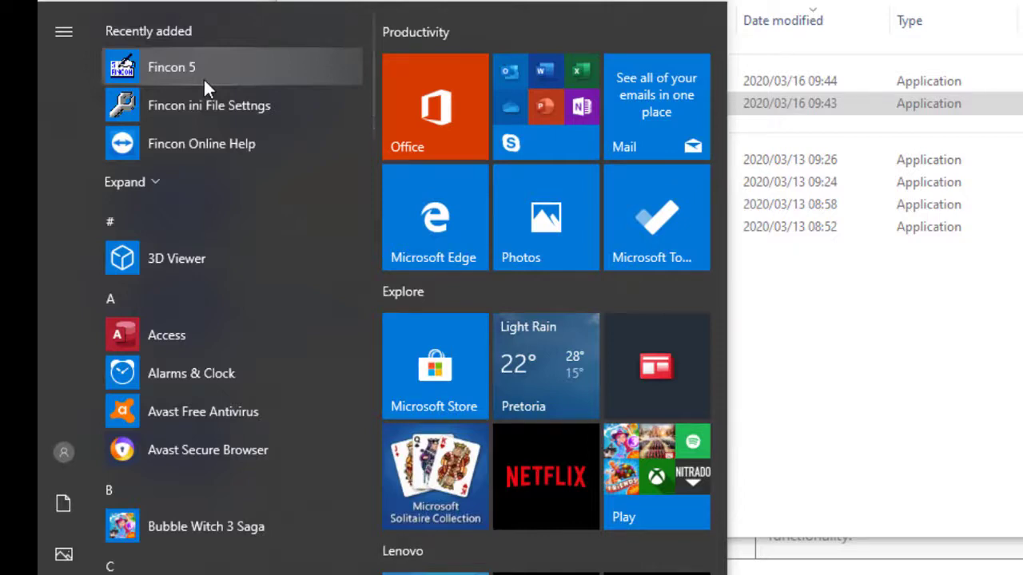
click(203, 78)
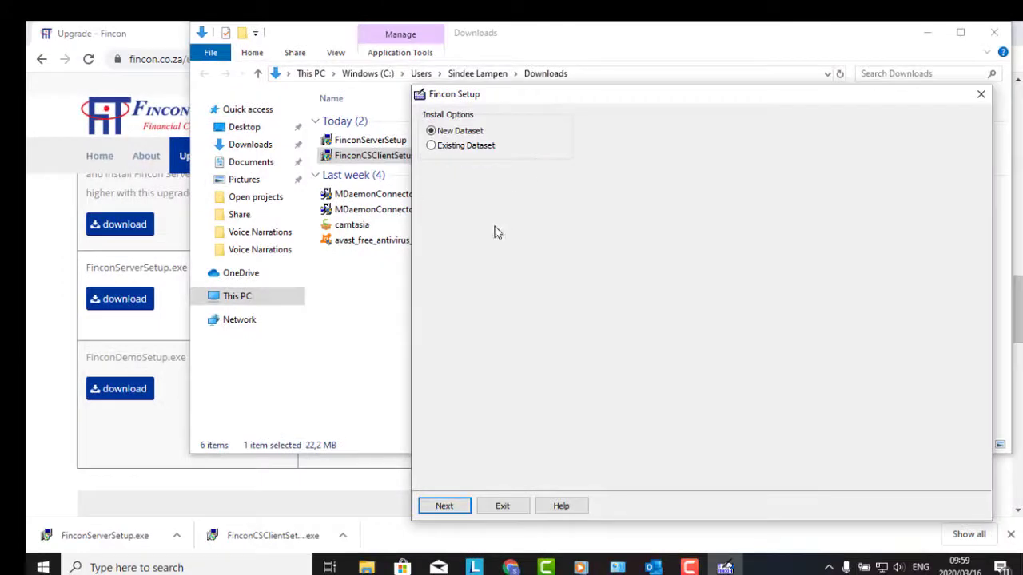
click(446, 508)
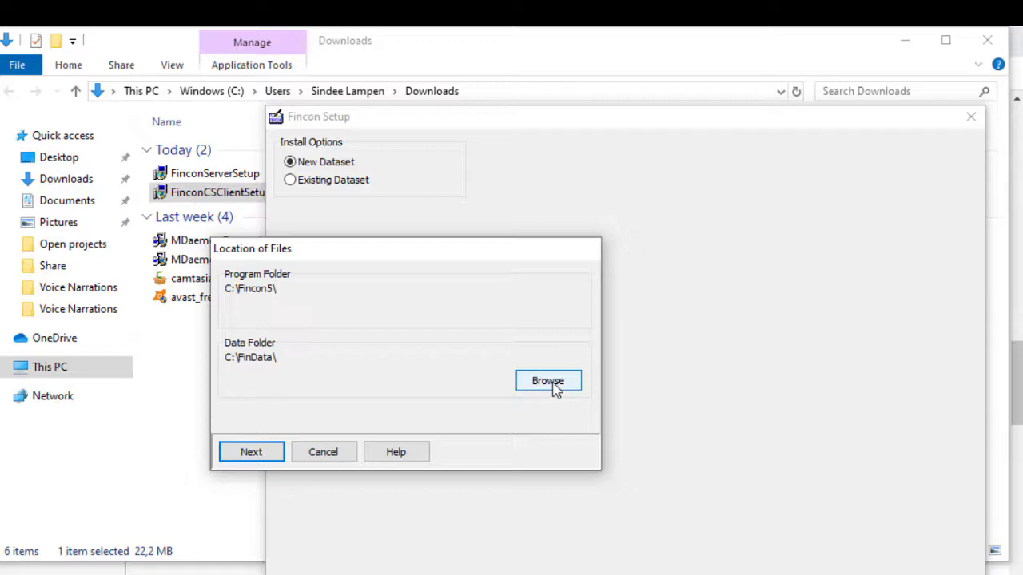
click(274, 455)
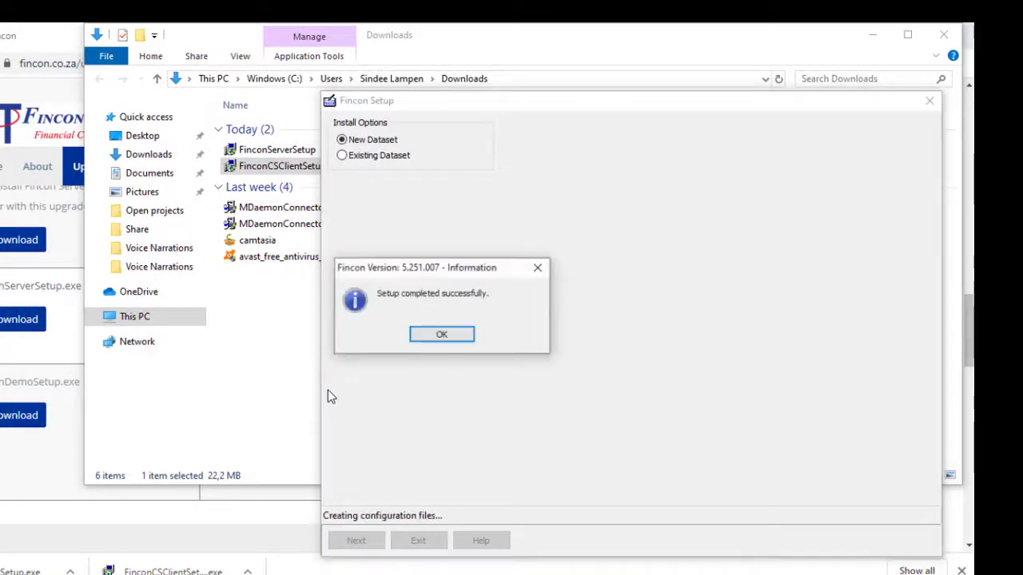
click(442, 334)
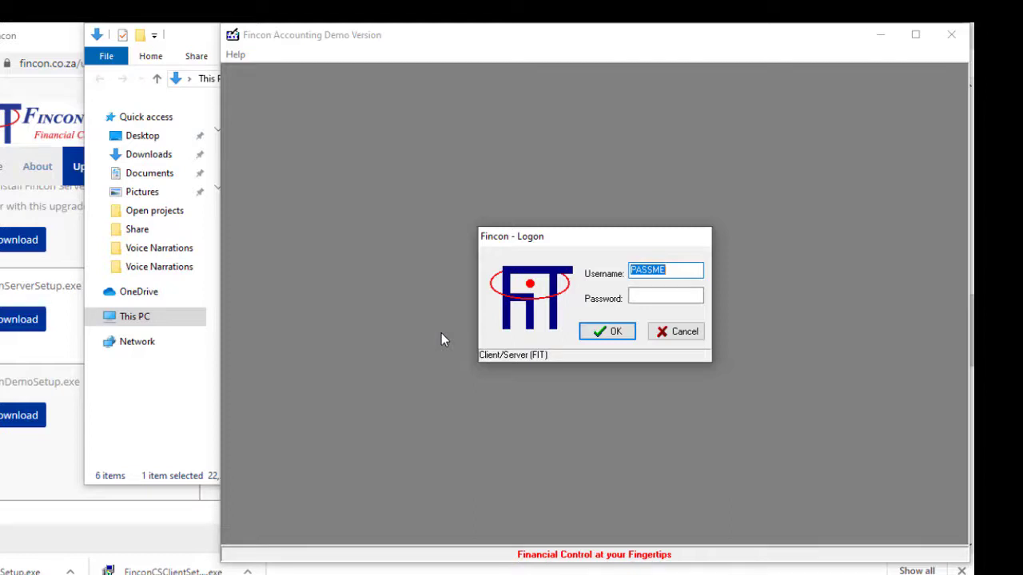
click(675, 336)
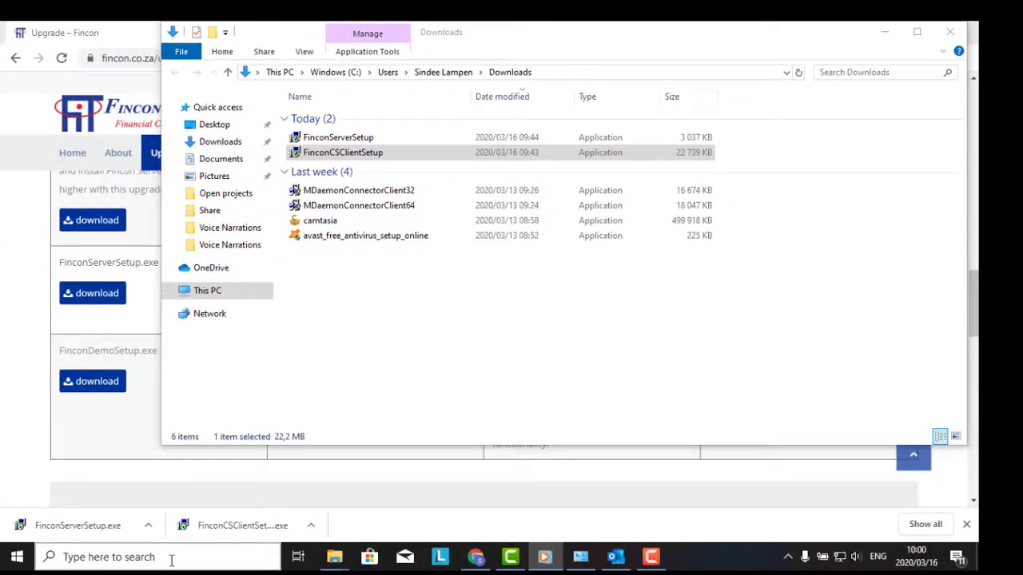
Switch to the other File Explorer window and open the Windows (C:) drive
mouse_move(330, 564)
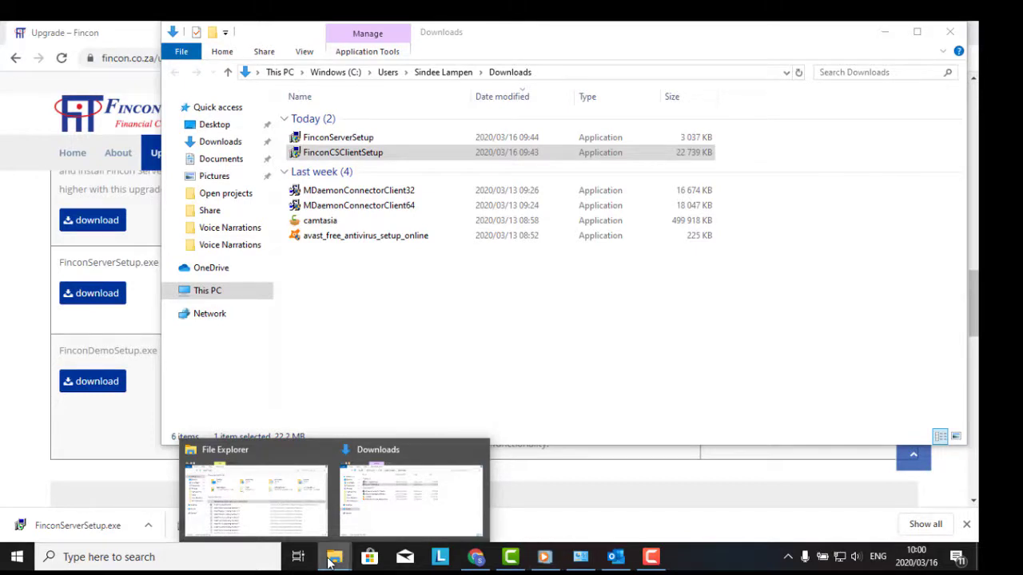
click(256, 500)
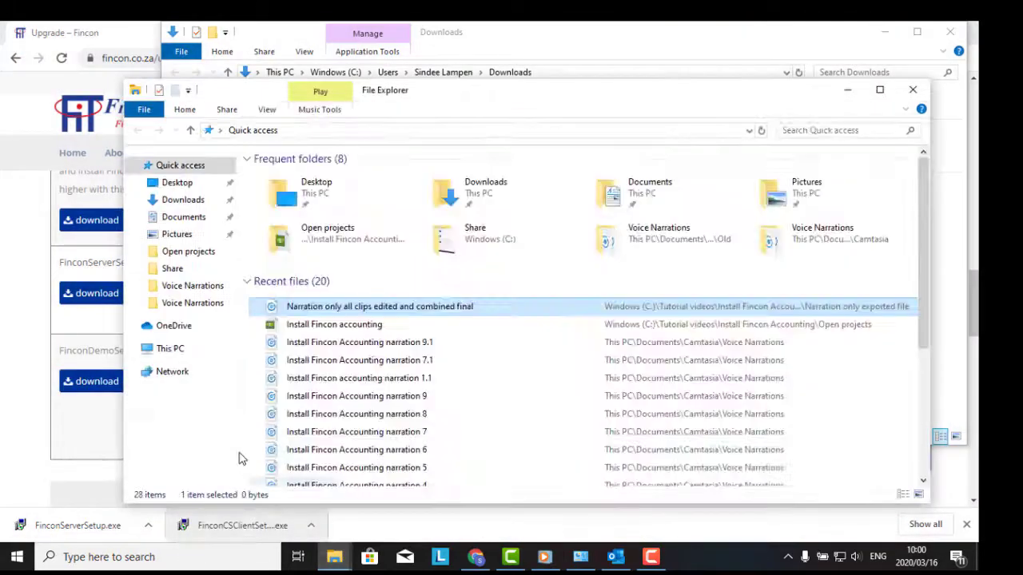
click(174, 349)
click(303, 326)
double_click(302, 326)
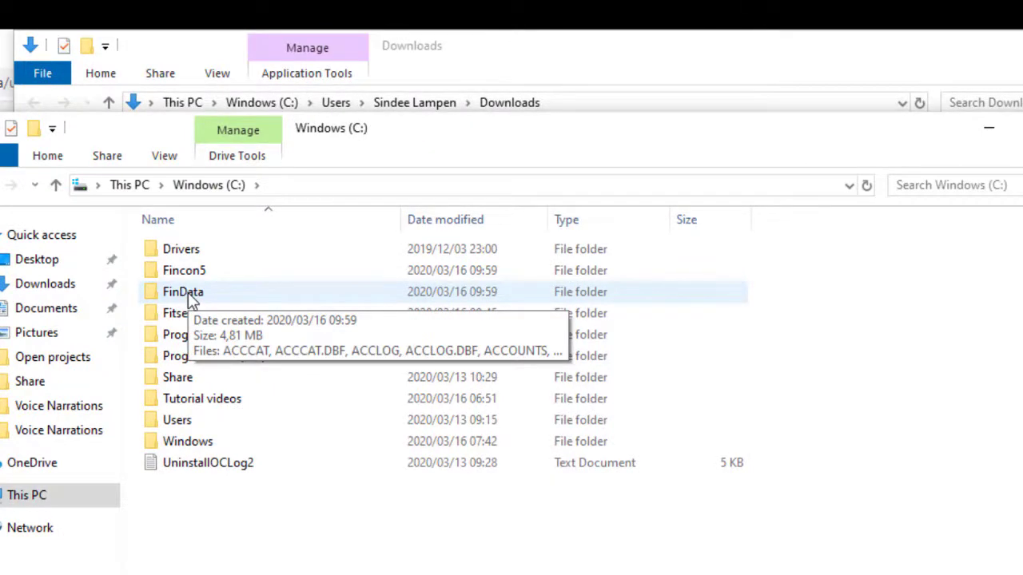
Open the network sharing settings of the FinData folder on drive C: and add SYSTEM to the people it is shared with
right_click(188, 292)
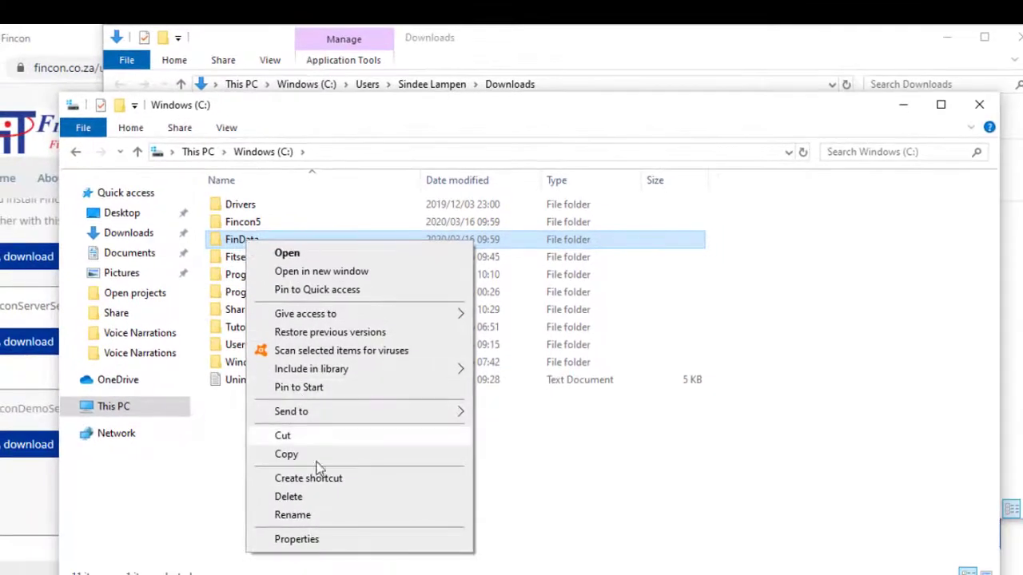
click(337, 544)
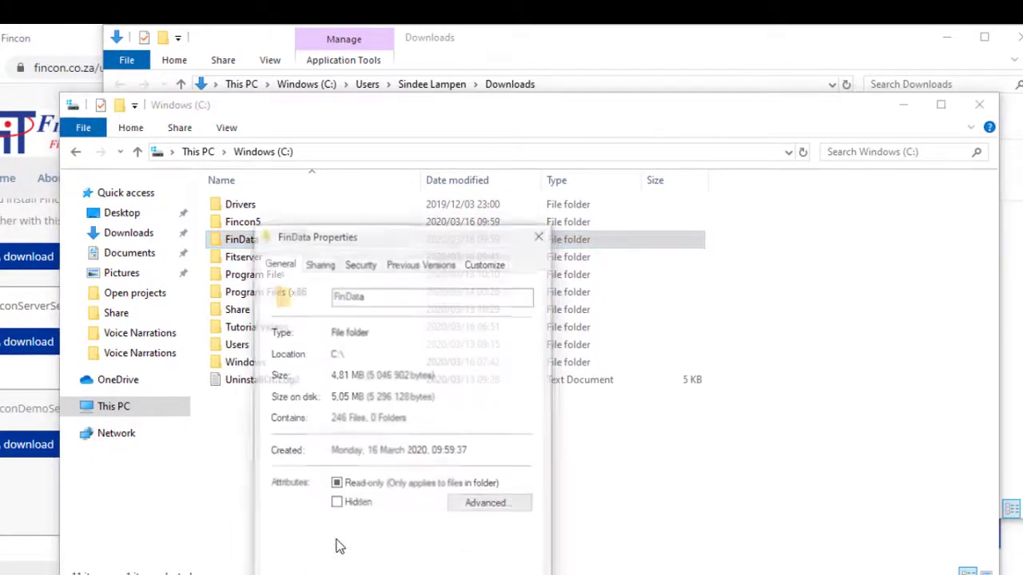
click(327, 268)
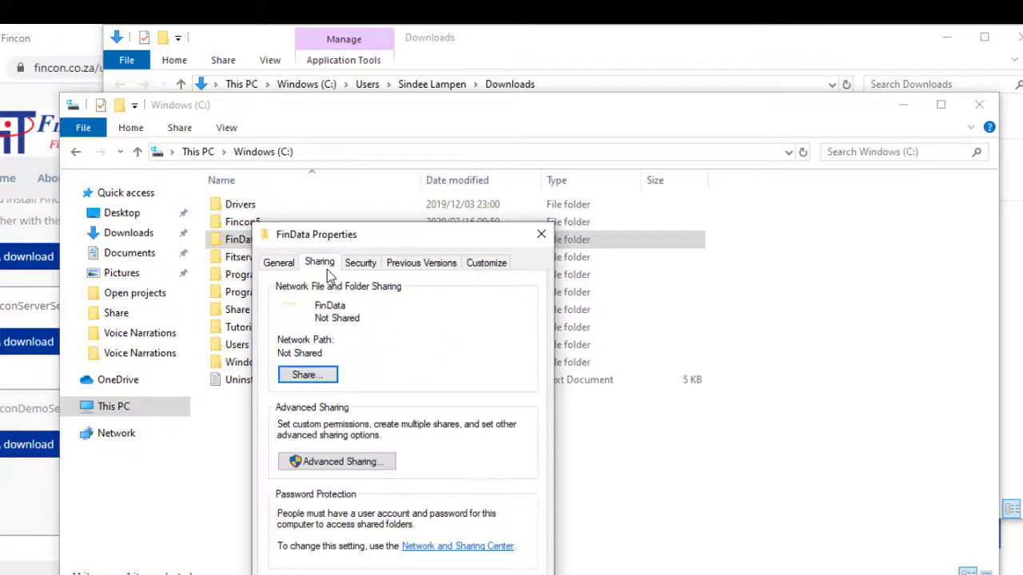
click(320, 374)
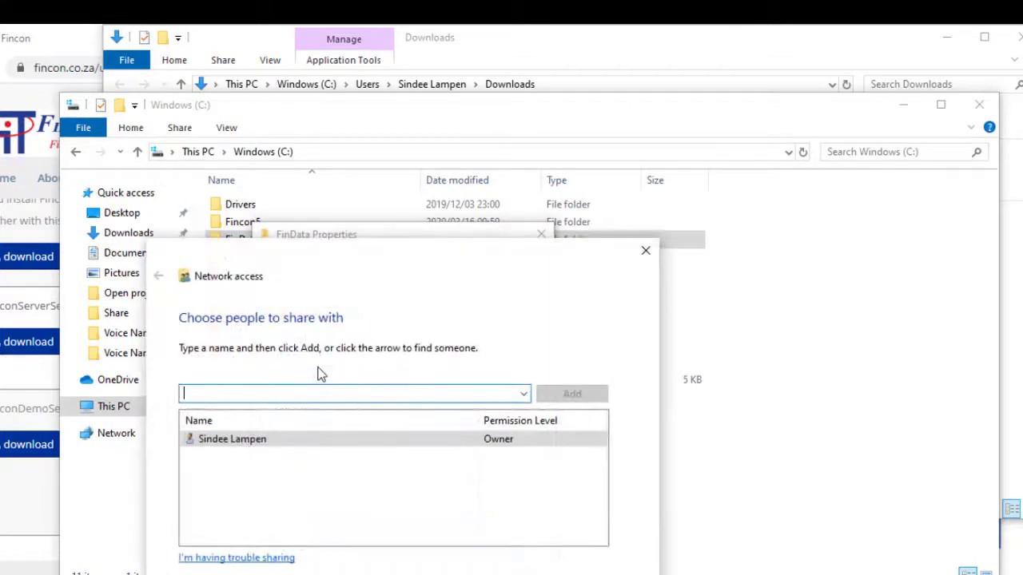
text(sy)
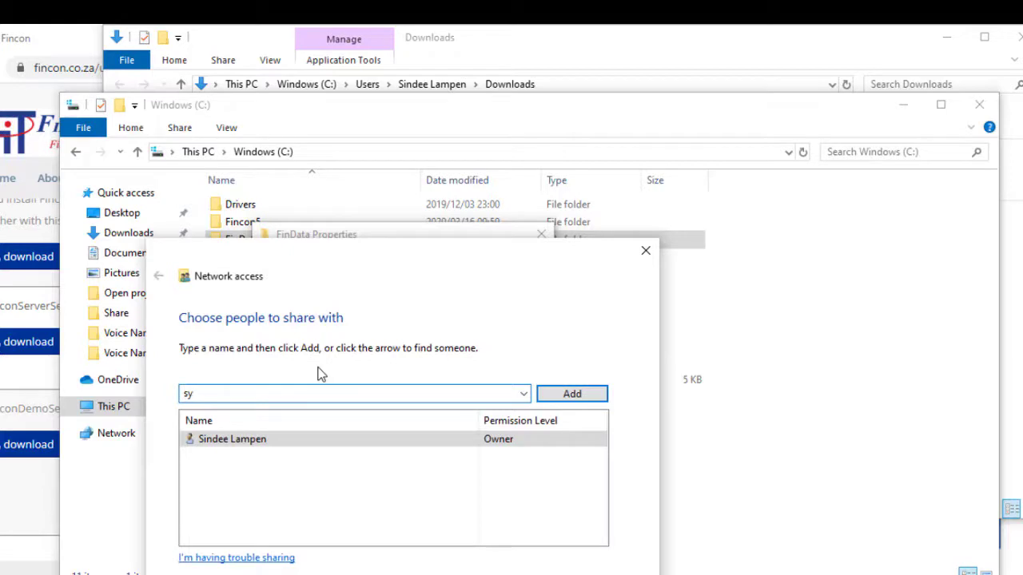
text(stem)
click(549, 394)
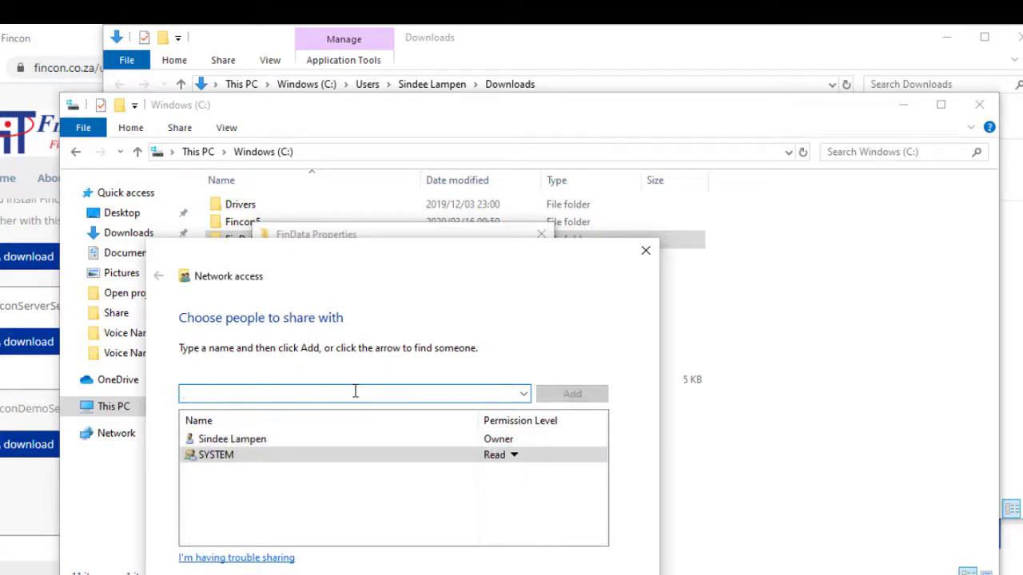
Add Administrators and Everyone to the people the FinData folder is shared with
text(administ)
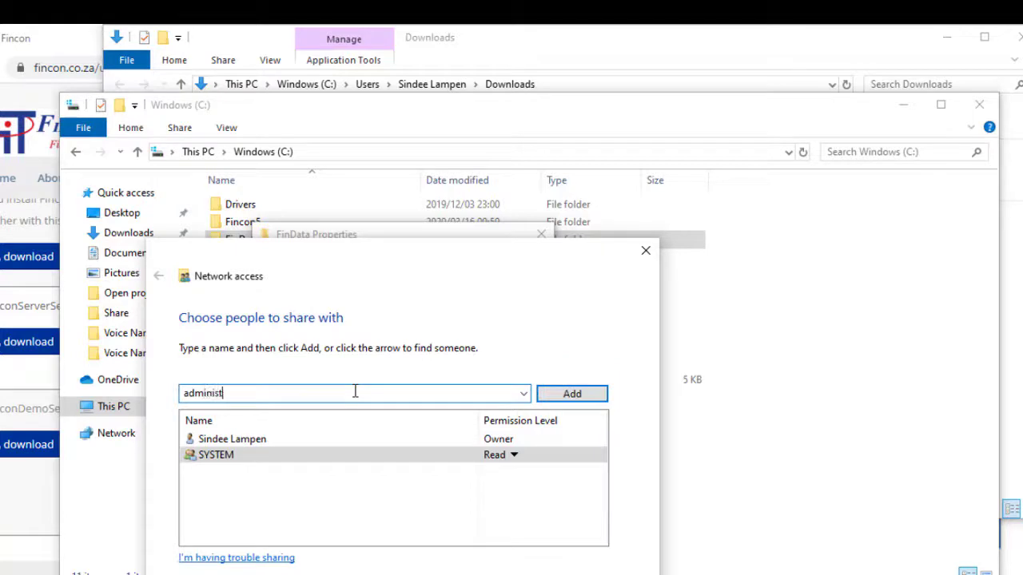
text(rators)
click(573, 394)
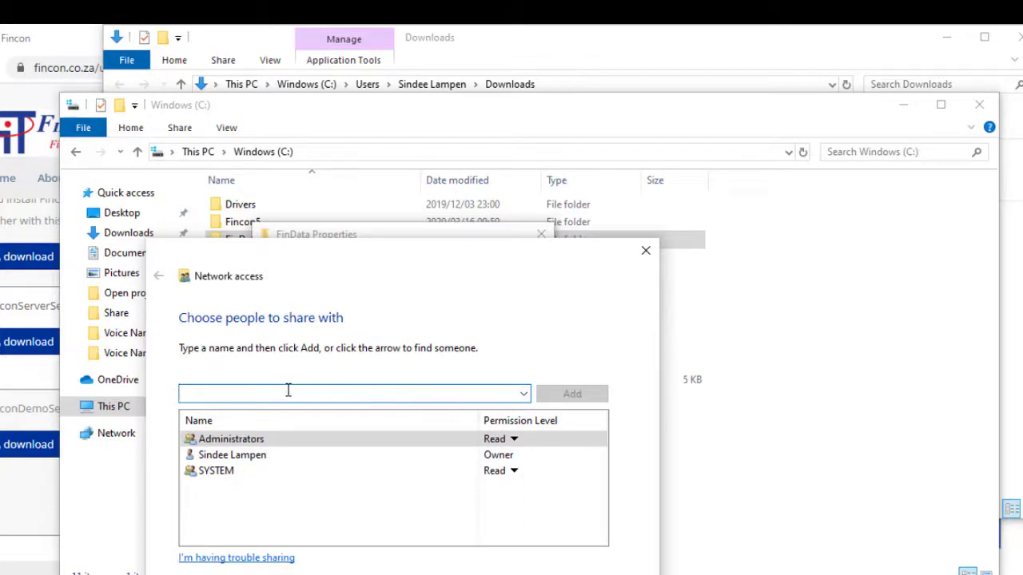
text(everyone)
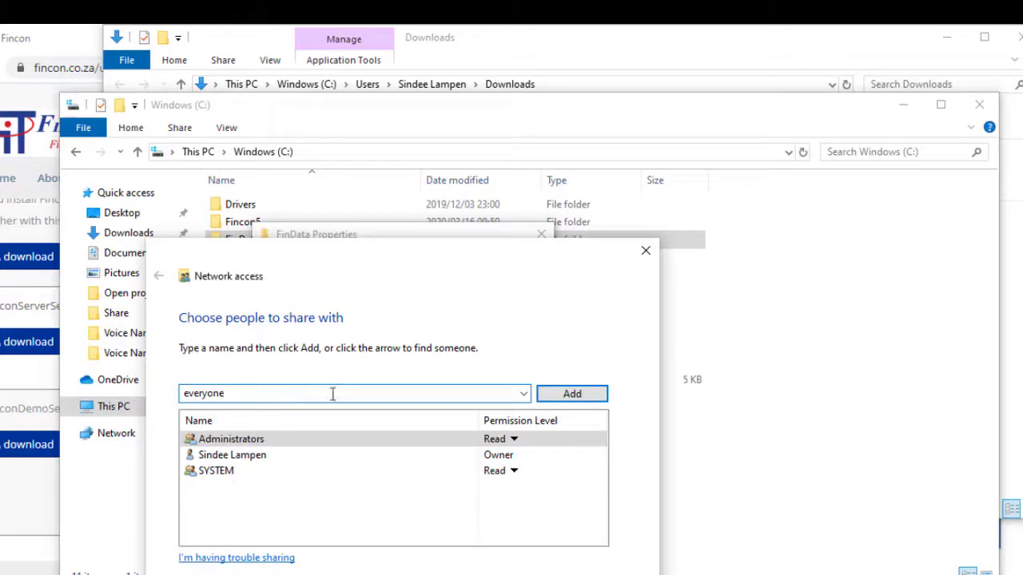
click(553, 396)
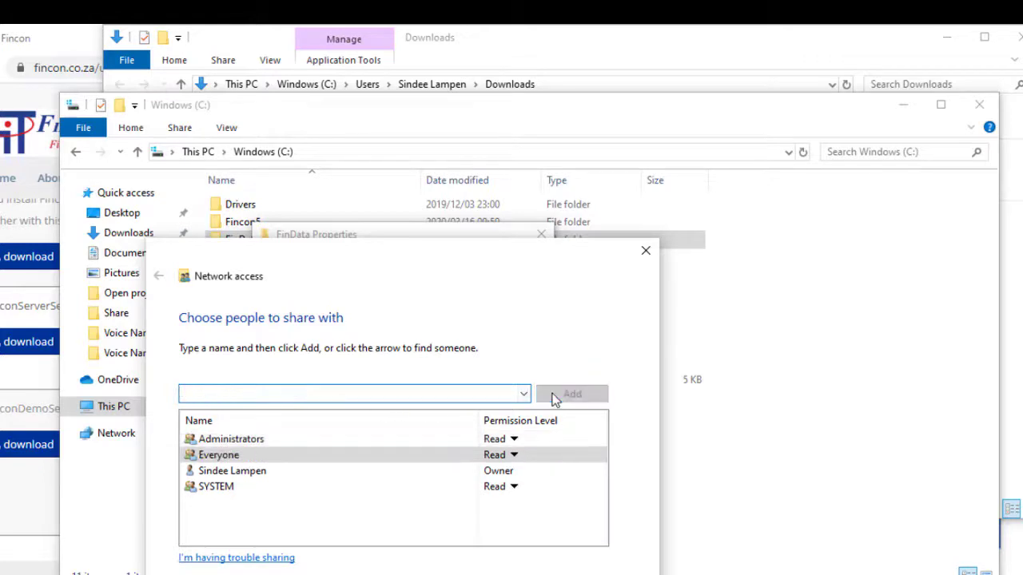
Set the permission level of SYSTEM and Administrators to Read/Write, share the FinData folder and close its properties
click(514, 487)
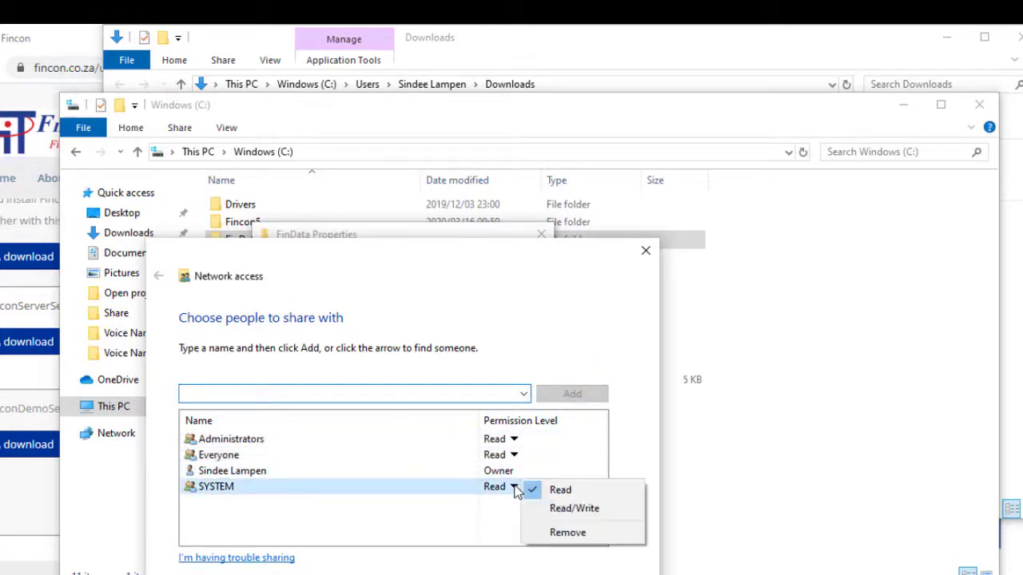
click(553, 509)
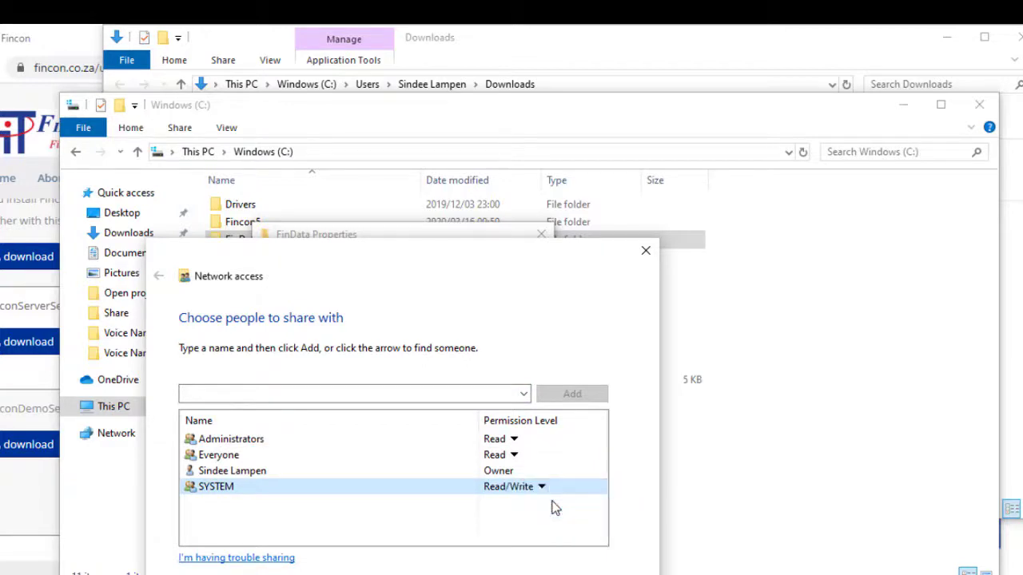
click(513, 441)
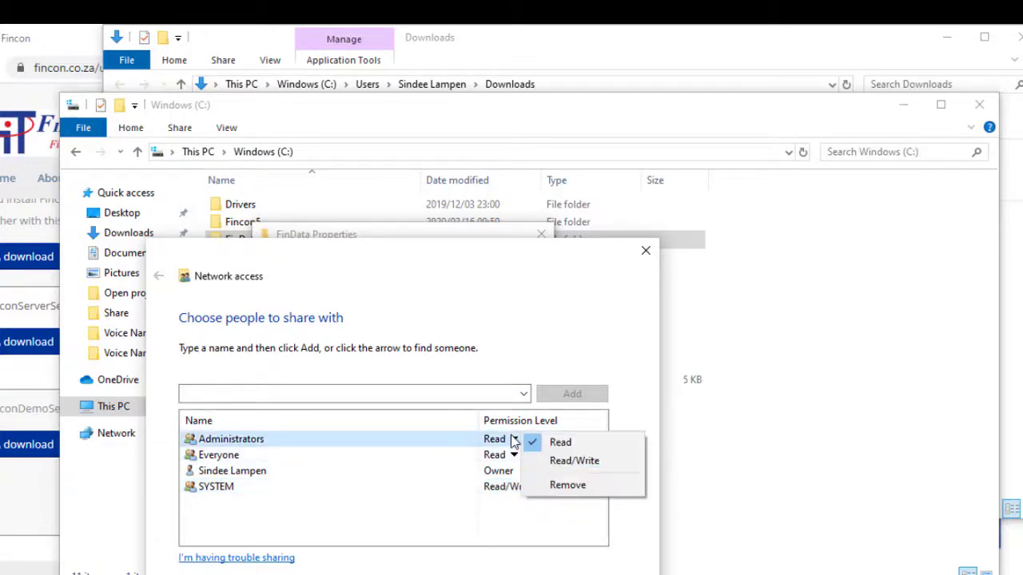
click(557, 463)
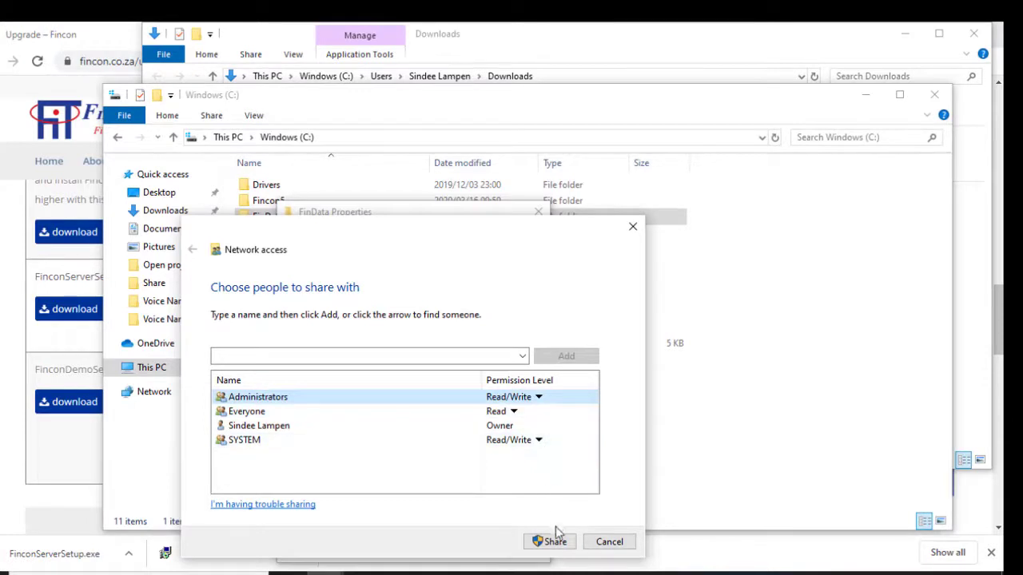
click(557, 541)
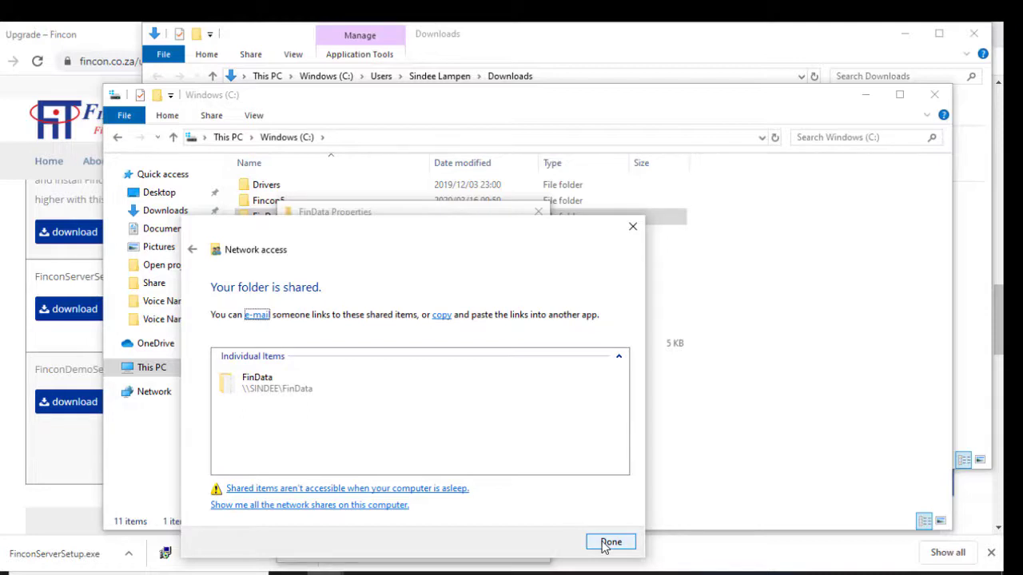
click(611, 542)
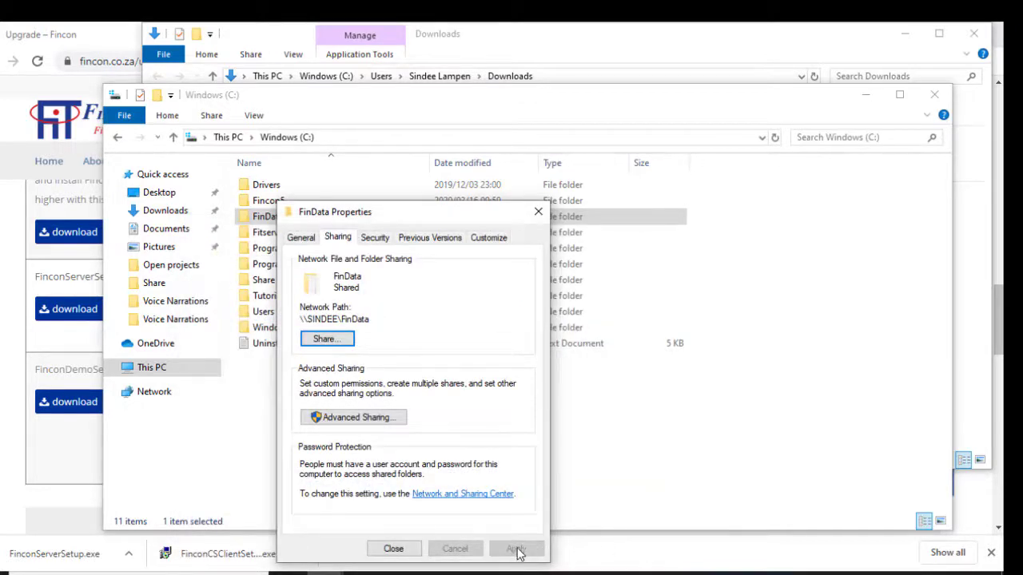
click(394, 549)
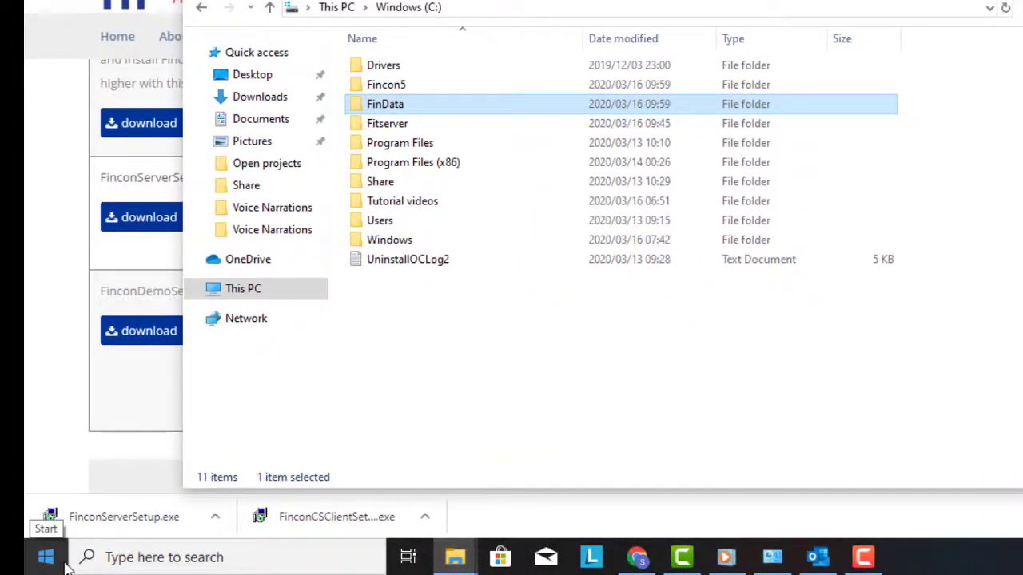
Open Control Panel and go to the list of apps allowed through Windows Defender Firewall
click(55, 566)
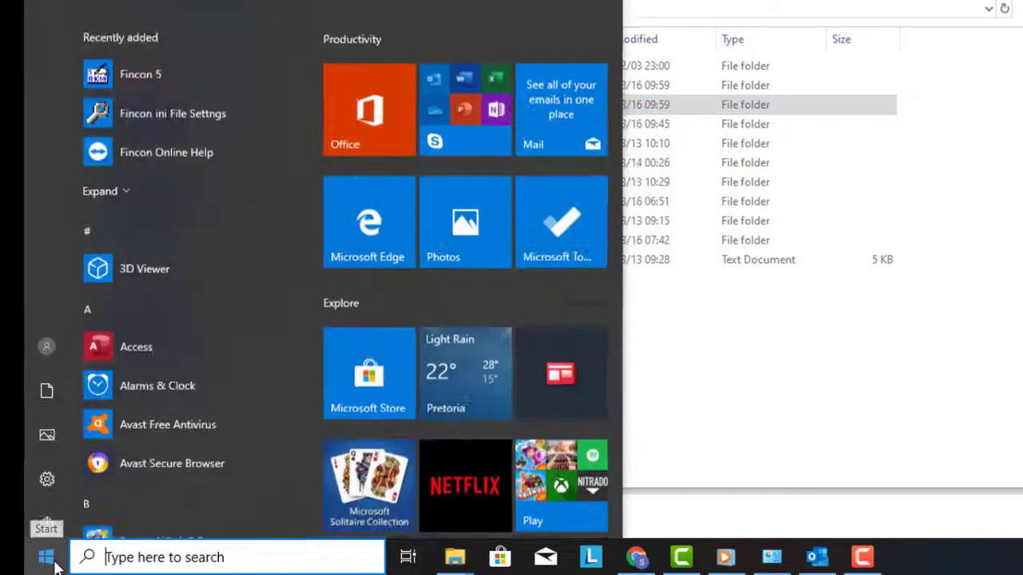
text(o)
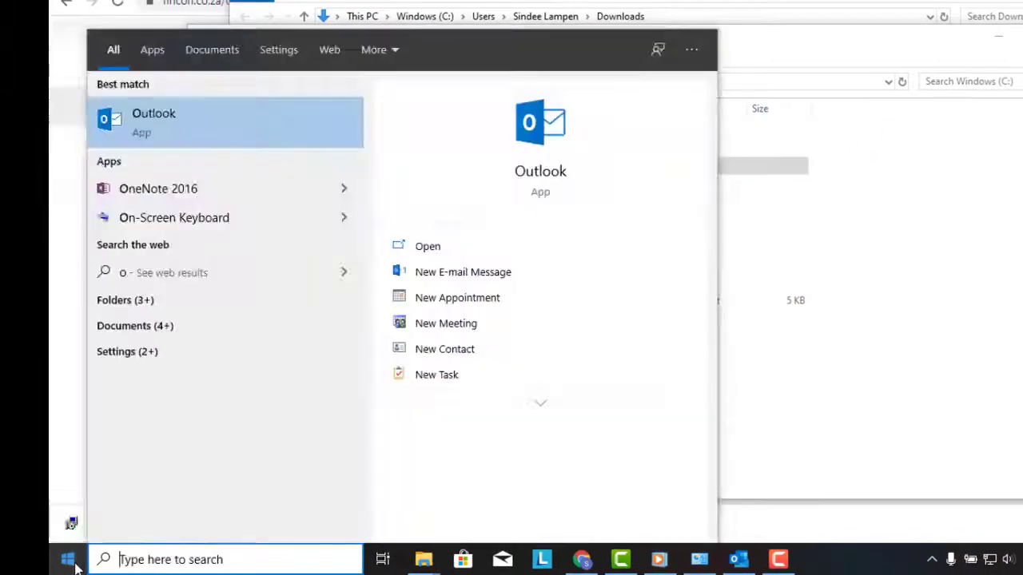
text(control)
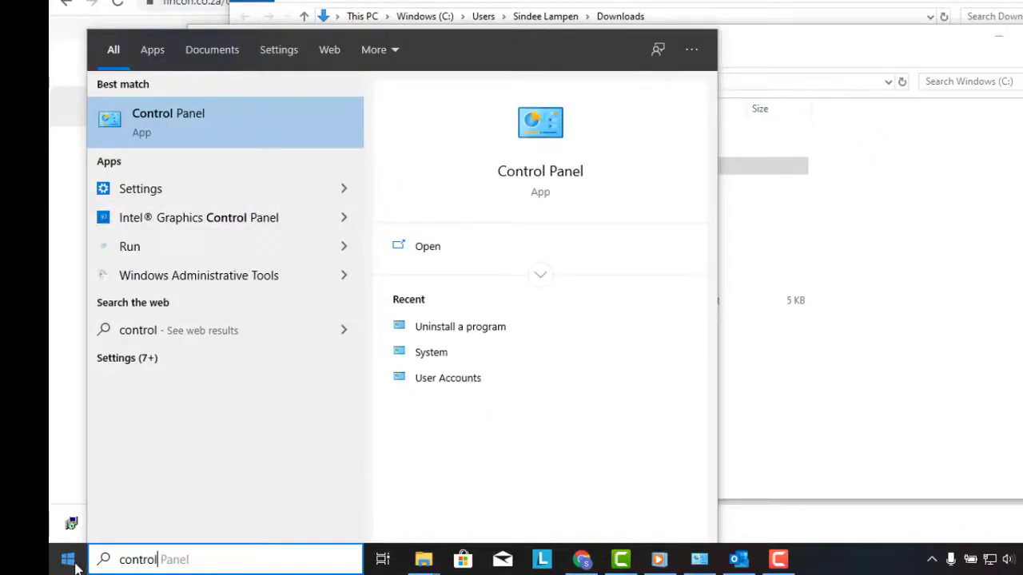
click(160, 132)
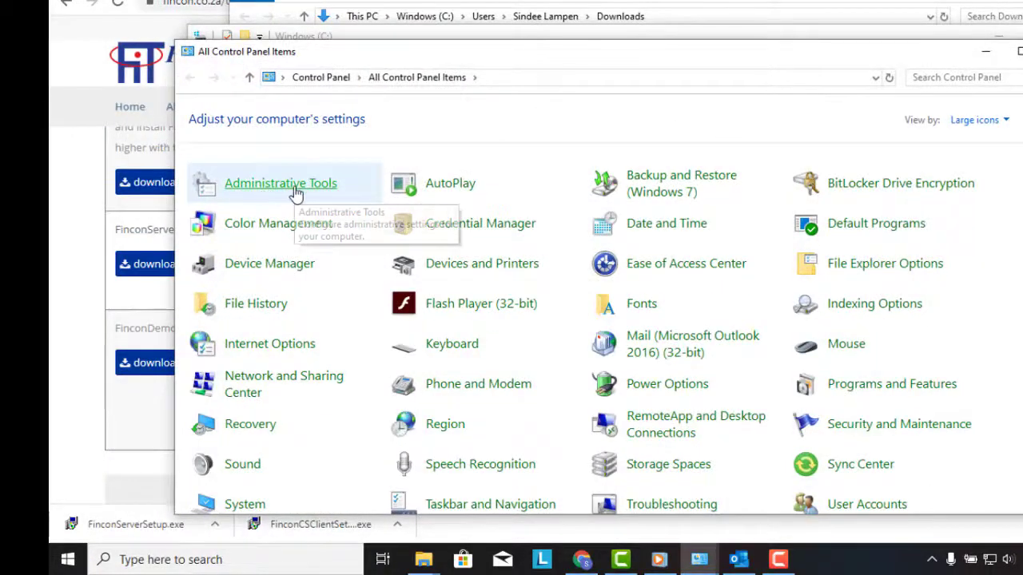
scroll(295, 193, down, 1)
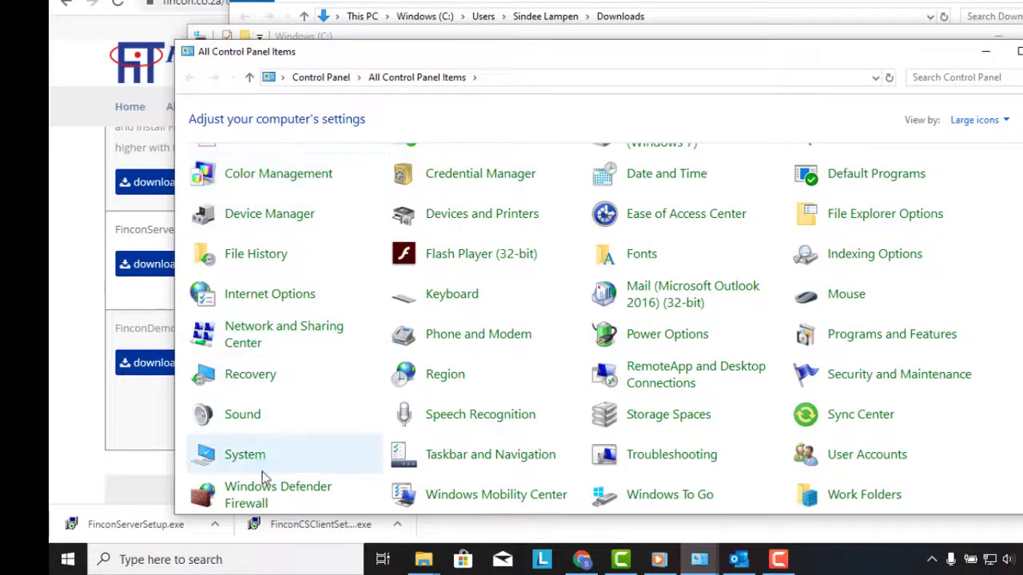
click(260, 502)
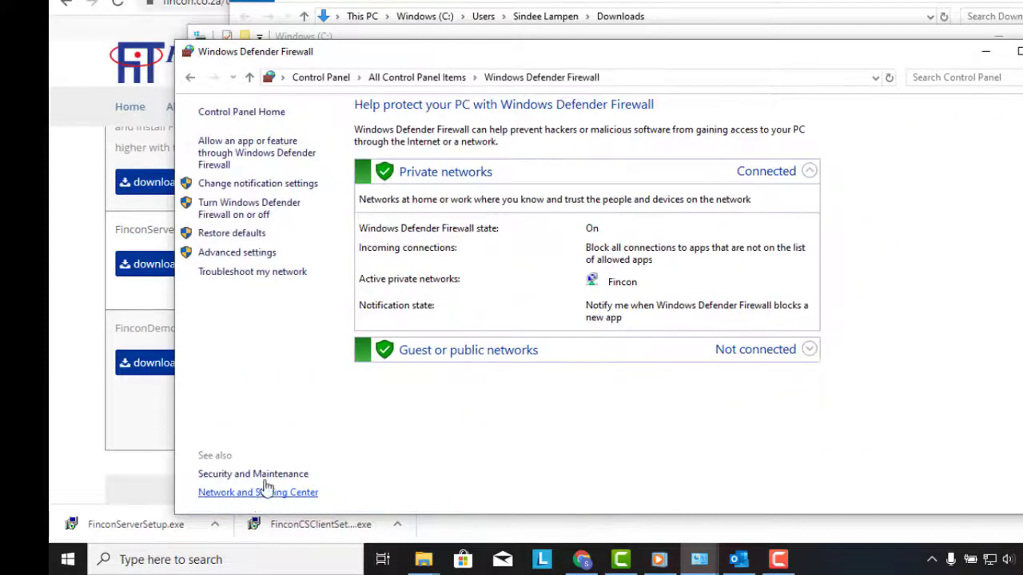
click(264, 154)
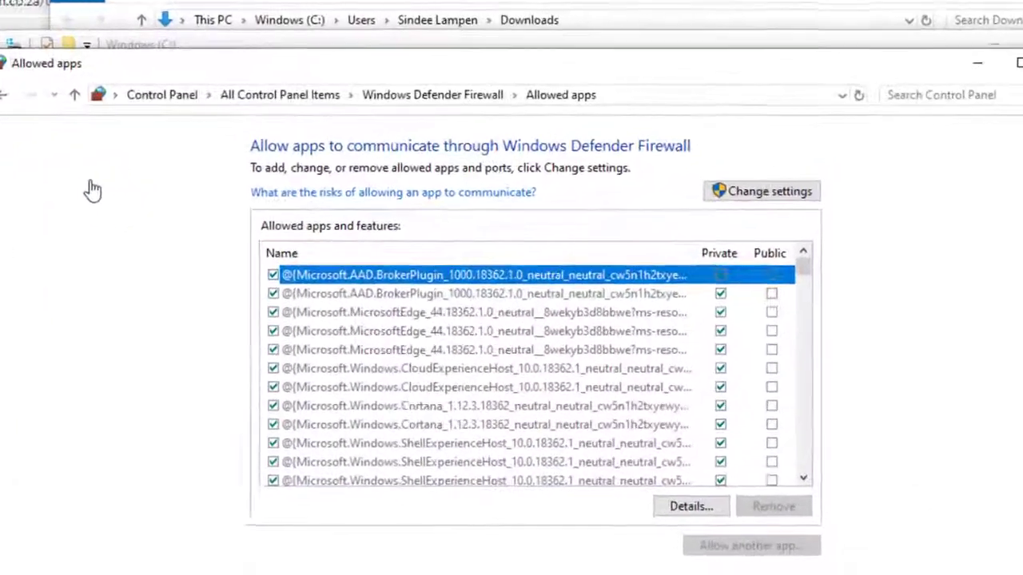
Unlock the allowed apps settings and choose FinconServer.exe from C:\Fitserver as another app to allow
click(739, 208)
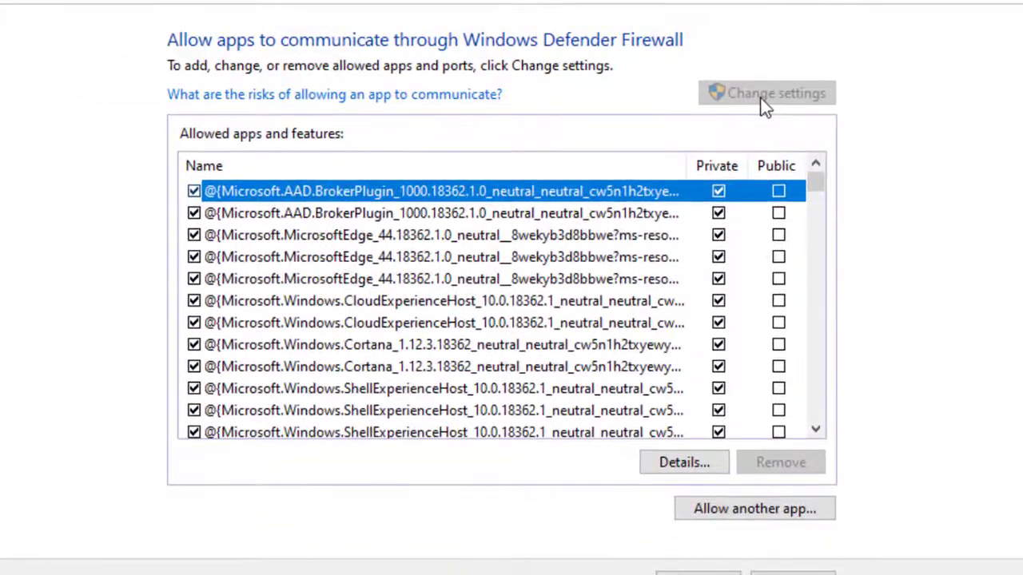
click(730, 518)
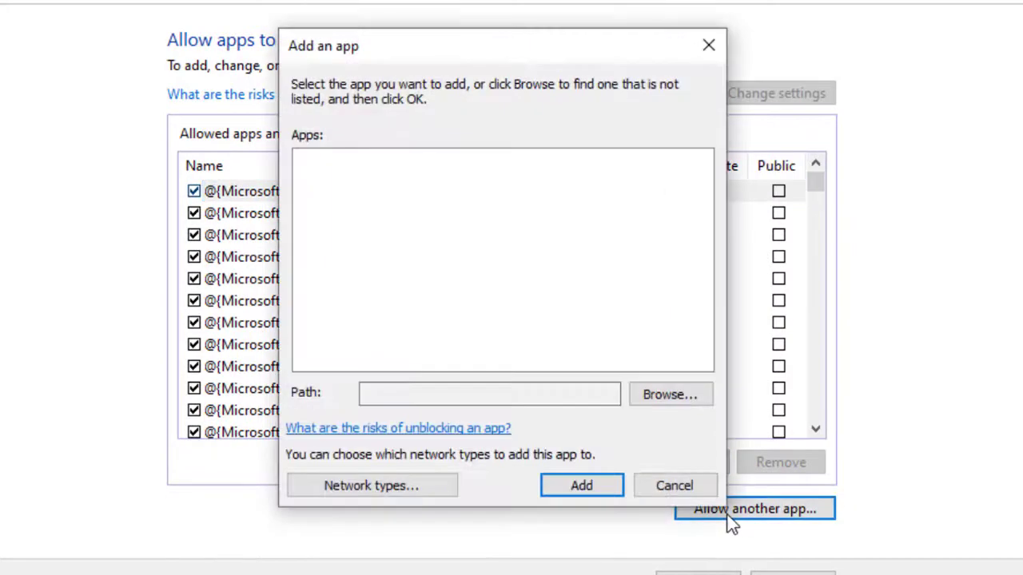
click(689, 406)
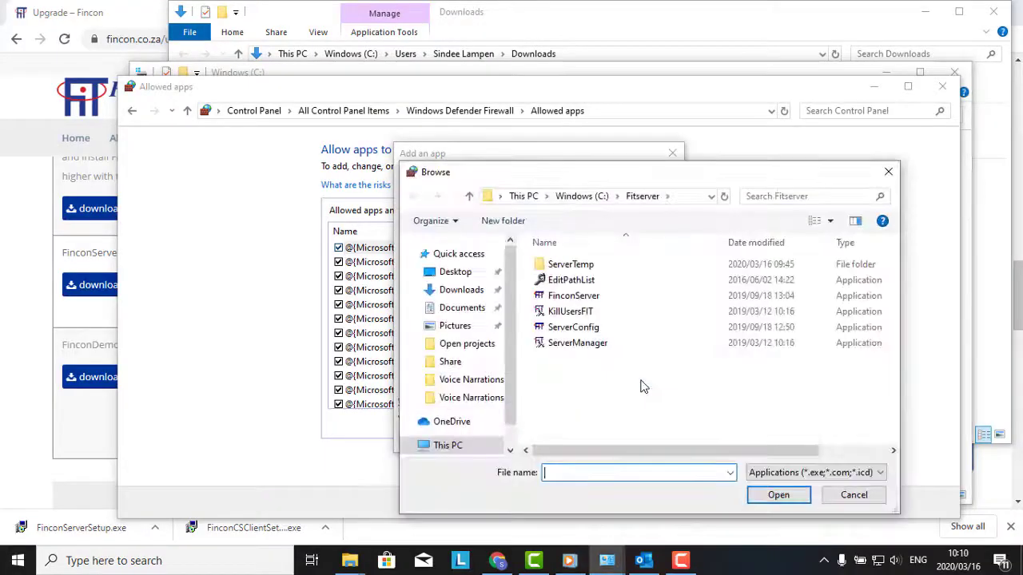
click(448, 445)
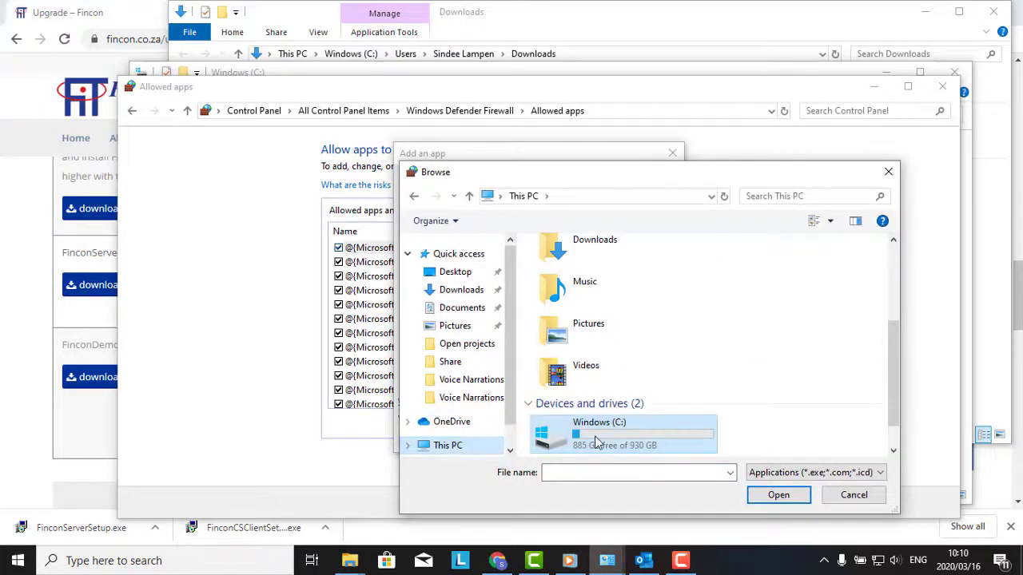
double_click(596, 444)
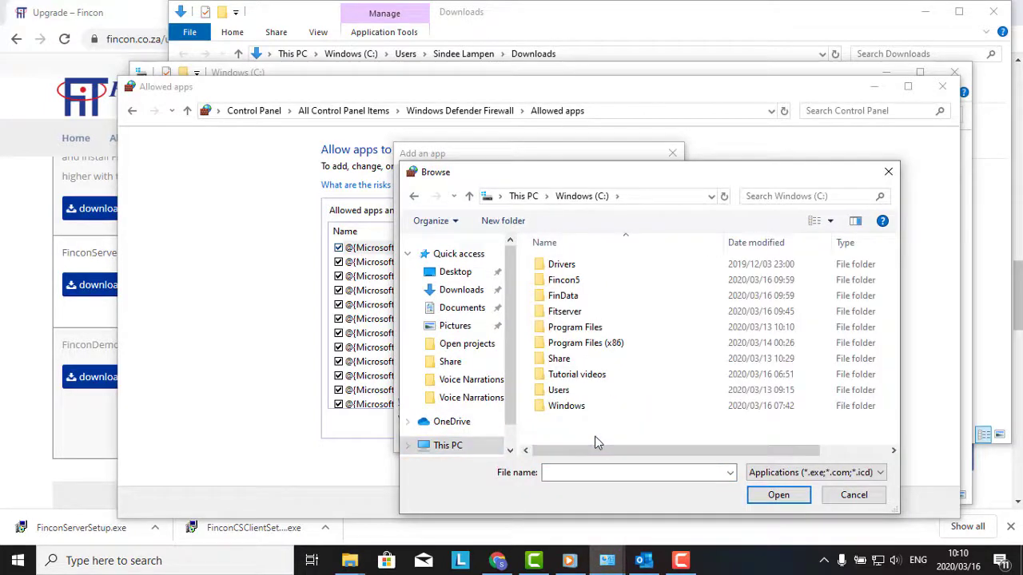
double_click(571, 311)
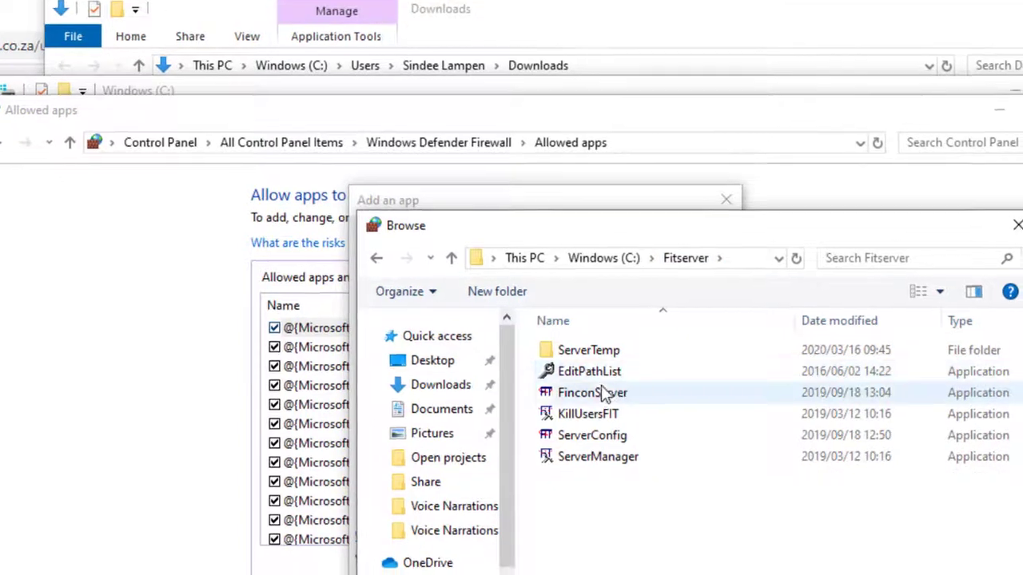
click(605, 402)
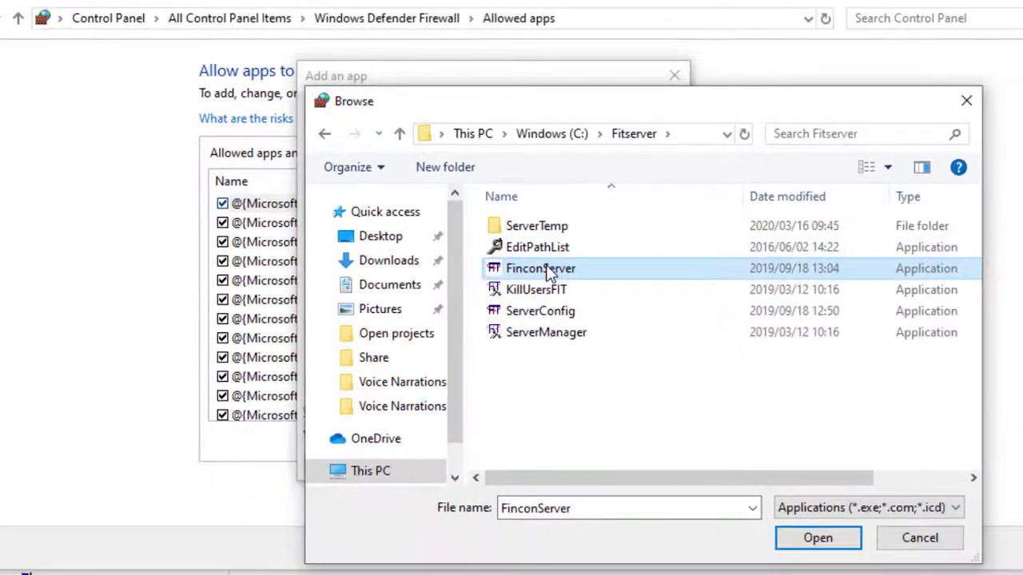
click(800, 545)
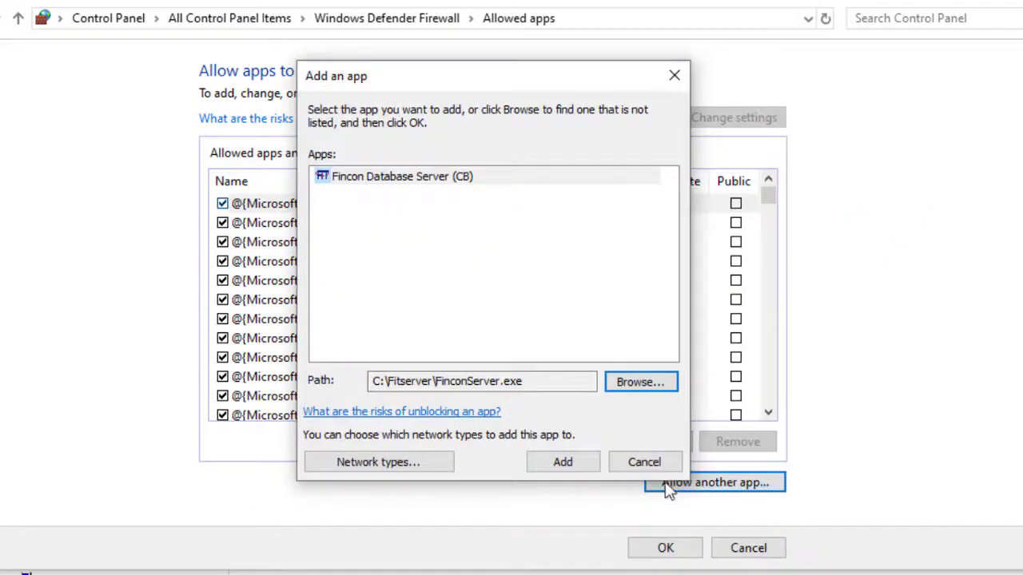
Add Fincon Database Server (CB) to the allowed apps, also allow it on public networks, and save the firewall settings
click(586, 468)
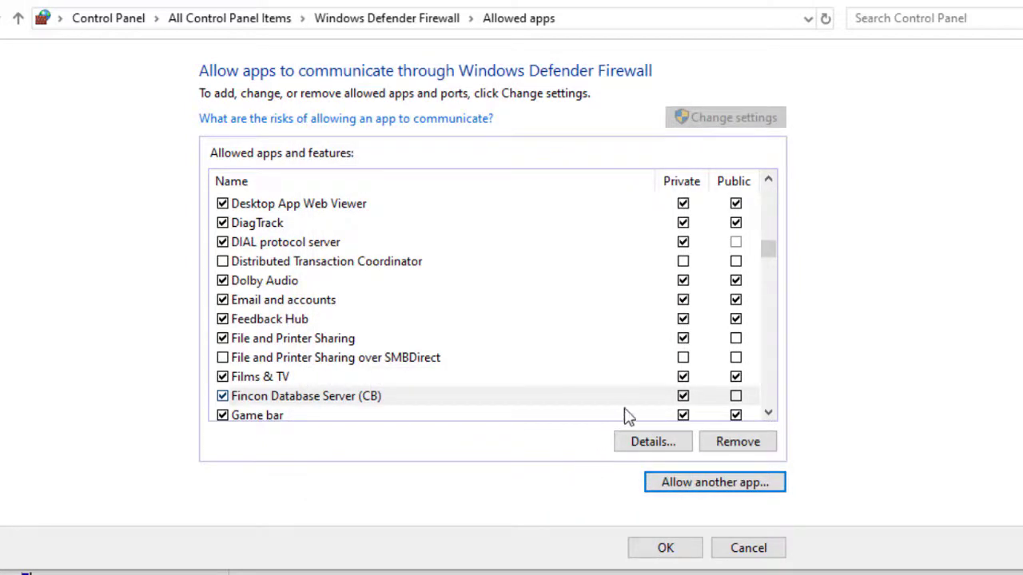
click(735, 397)
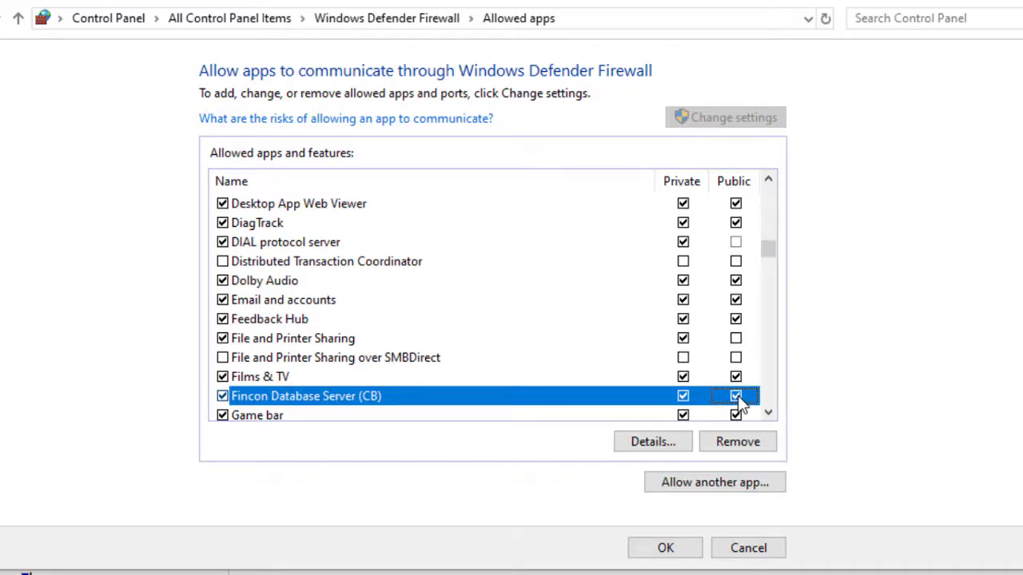
click(674, 551)
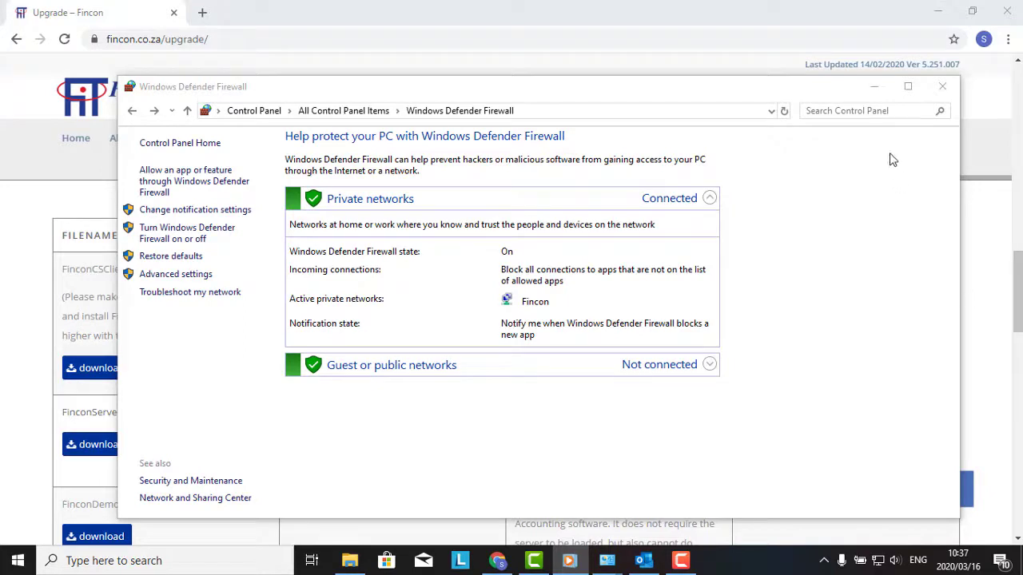
Minimize the firewall window and download FinconCSClientSetup.exe from the Fincon upgrade page
click(876, 92)
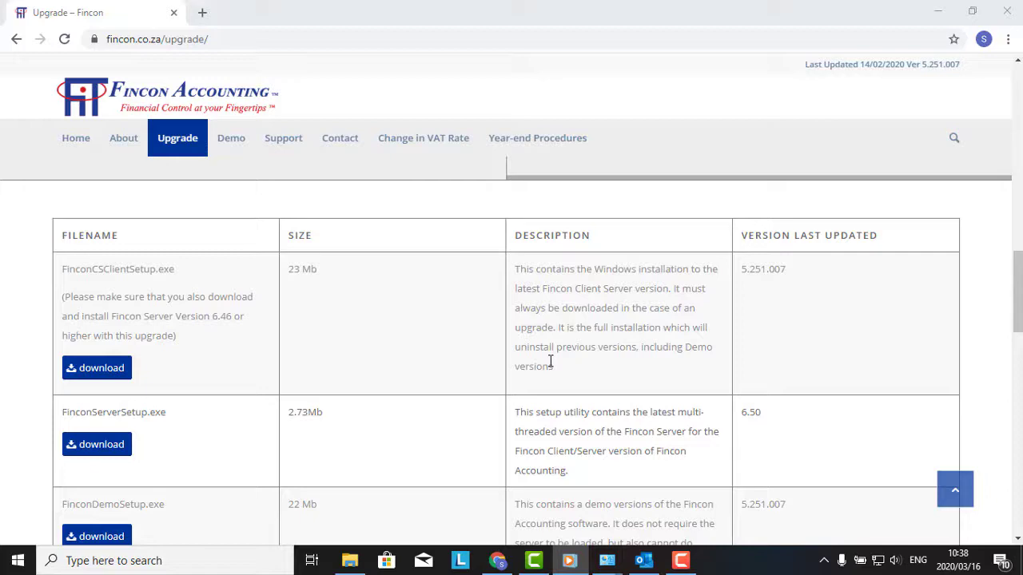
scroll(550, 361, down, 15)
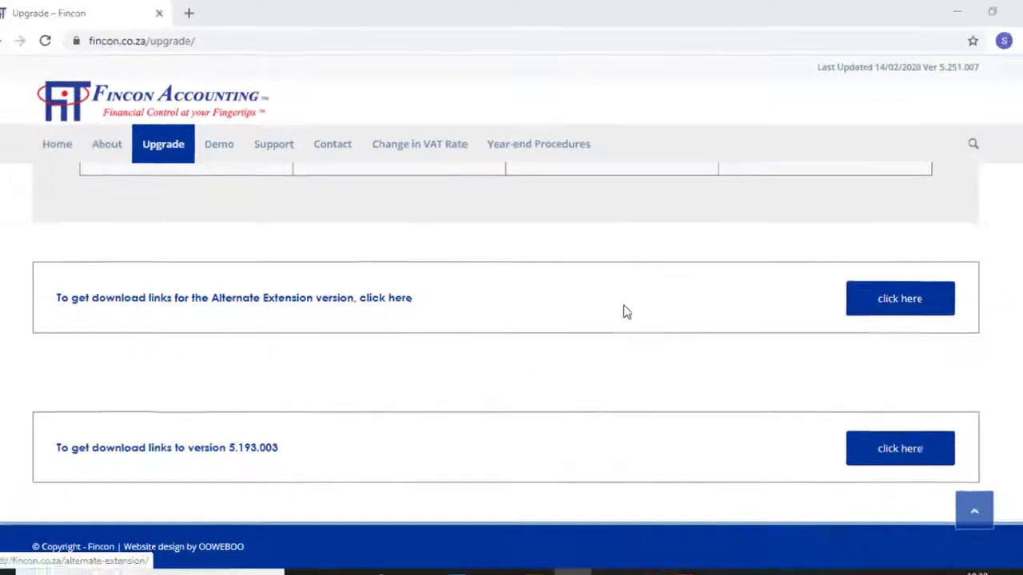
scroll(452, 304, up, 20)
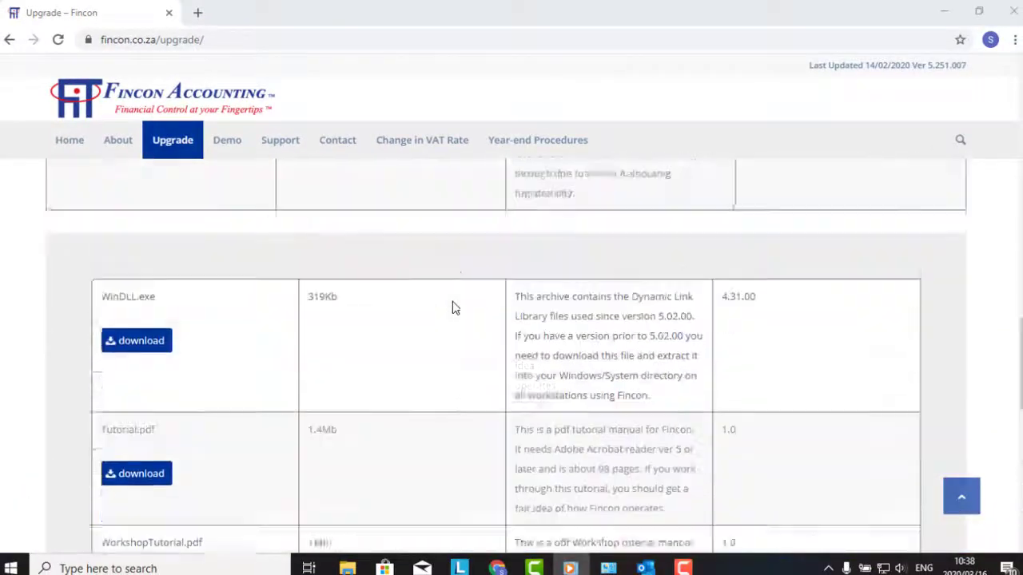
scroll(452, 302, up, 8)
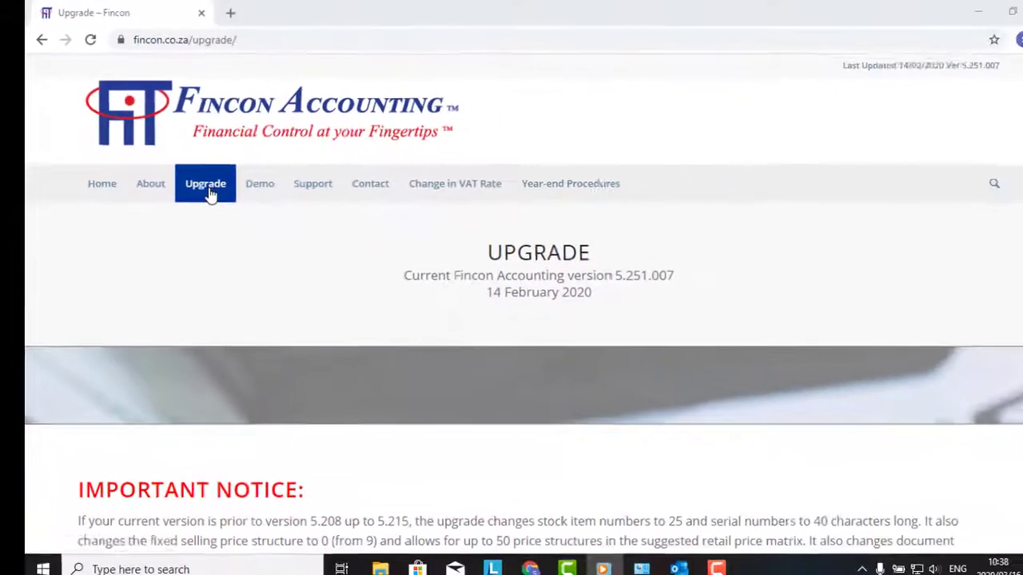
scroll(258, 302, down, 8)
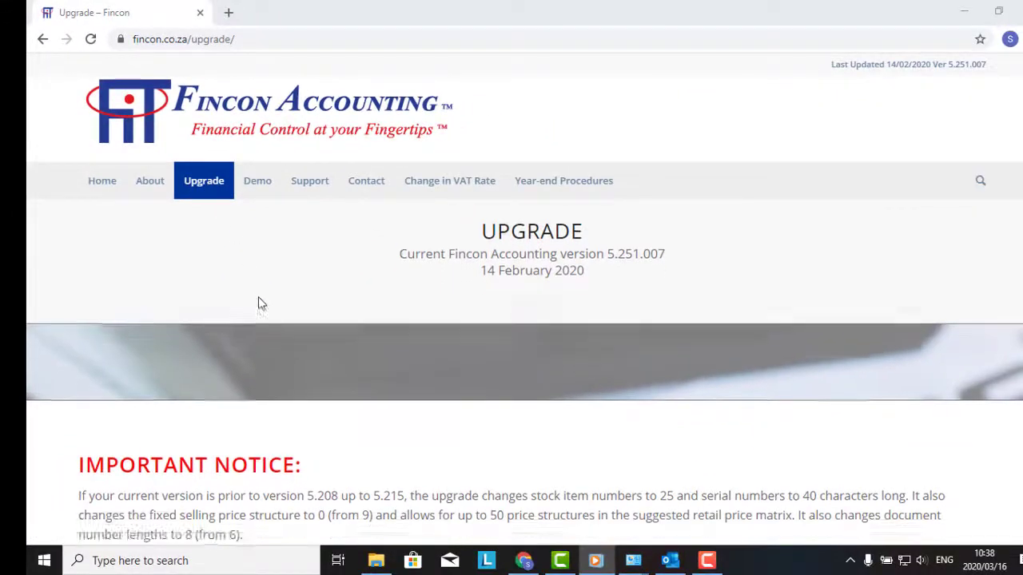
scroll(258, 303, down, 10)
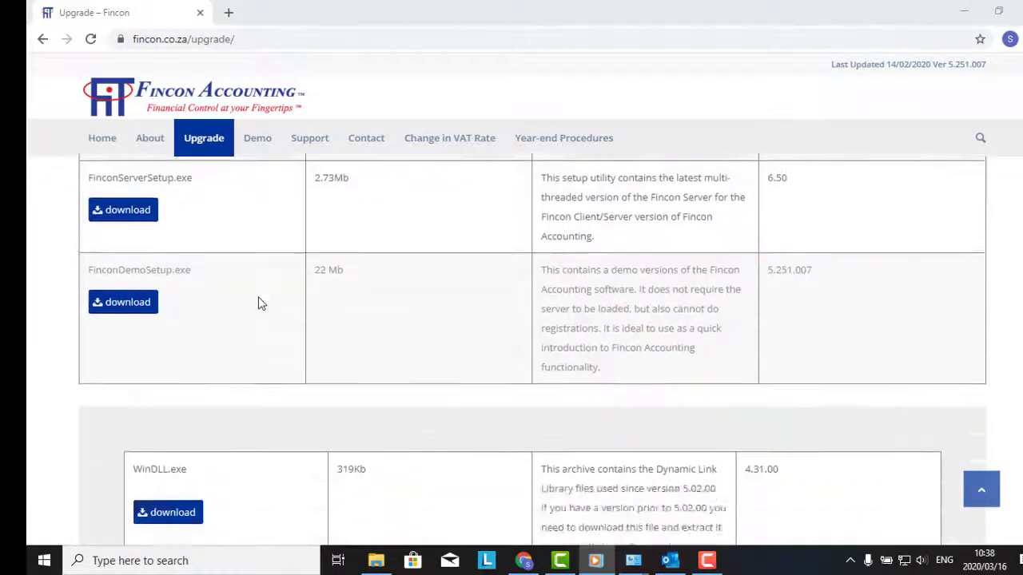
scroll(258, 302, up, 2)
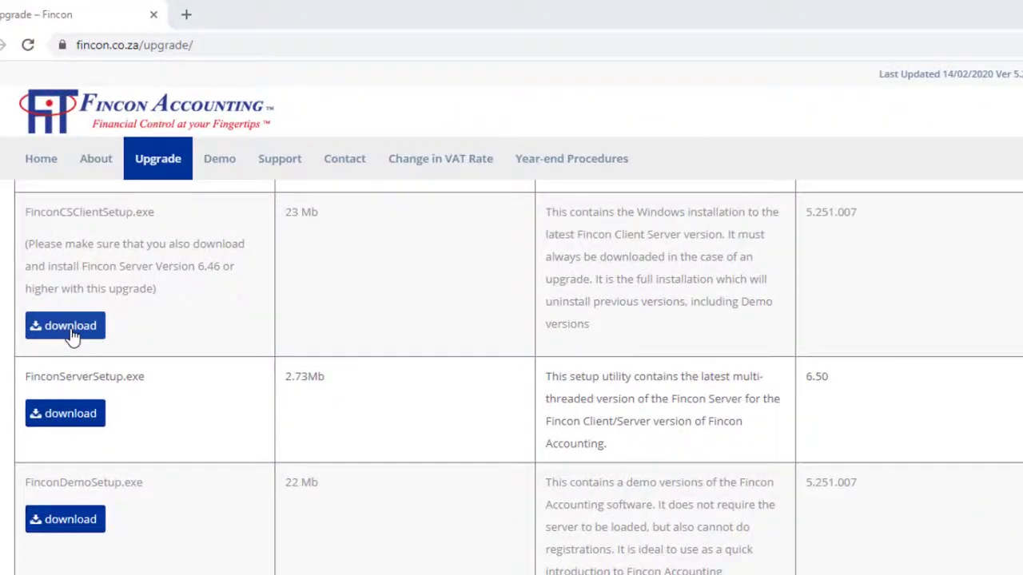
click(72, 335)
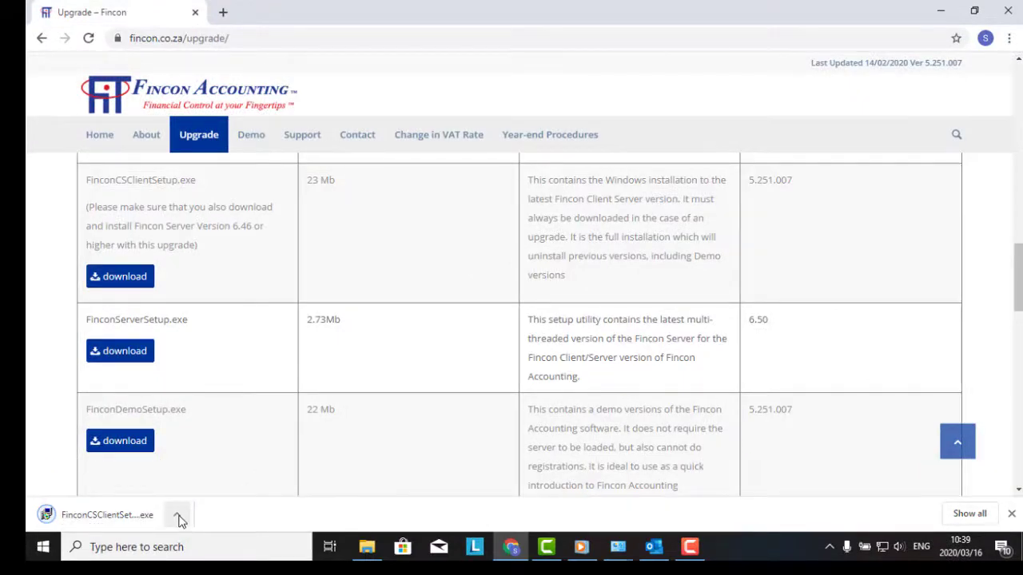
Show the downloaded client installer in its folder and run FinconCSClientSetup (1)
click(179, 517)
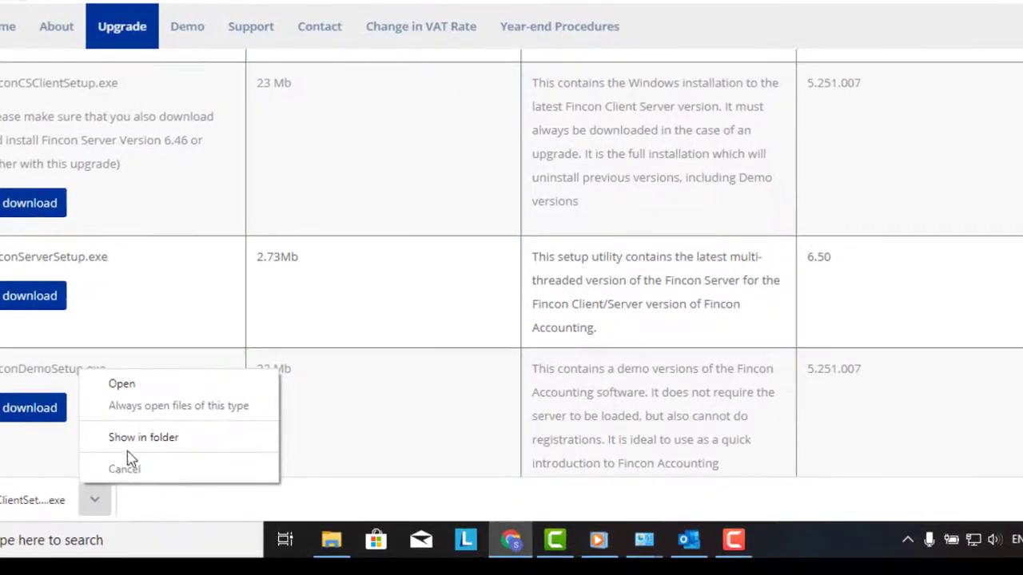
click(132, 441)
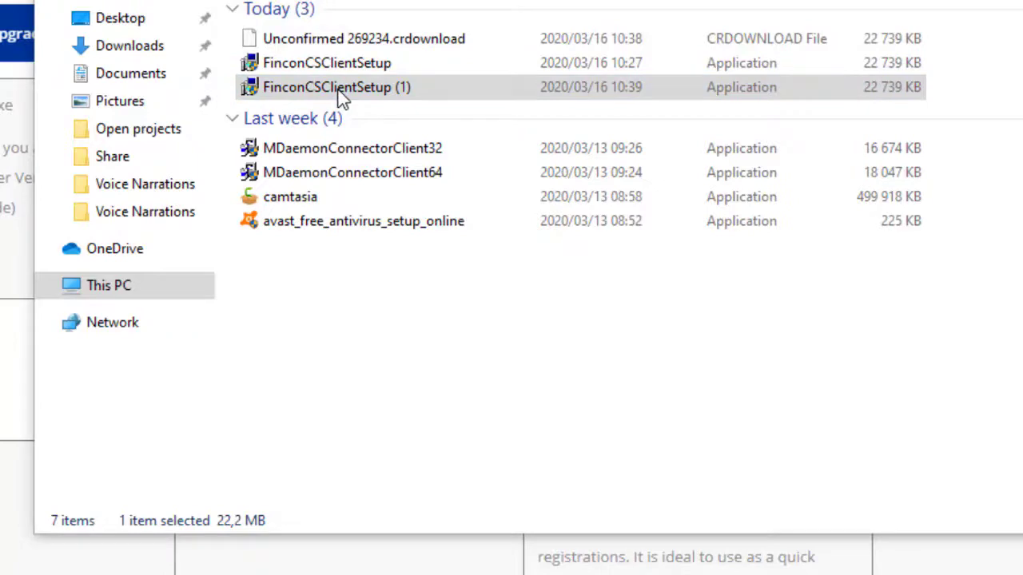
click(342, 95)
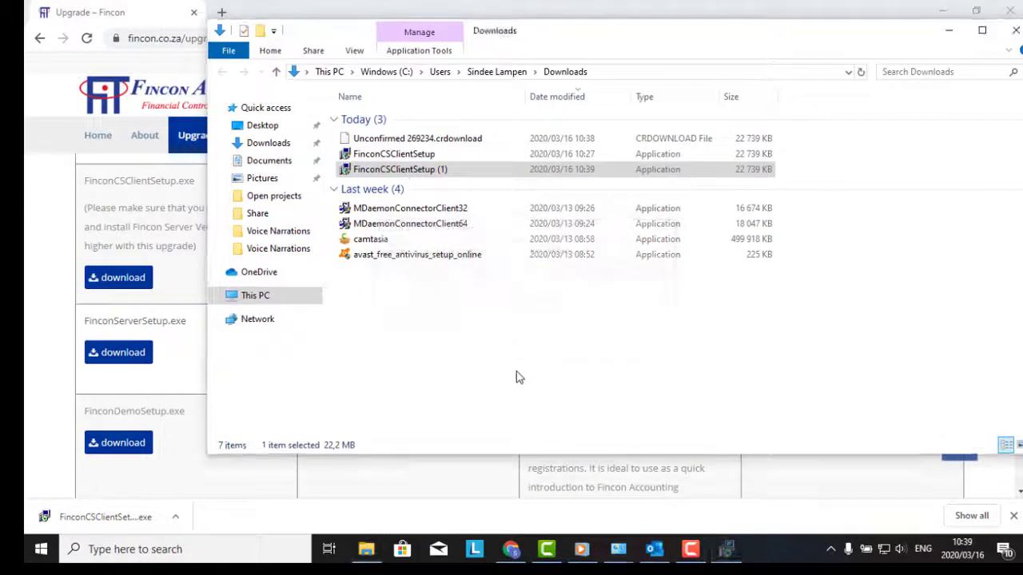
Accept the license terms, install Fincon Accounting Client in C:\Fincon5, finish the installer and minimize the Downloads folder
click(598, 408)
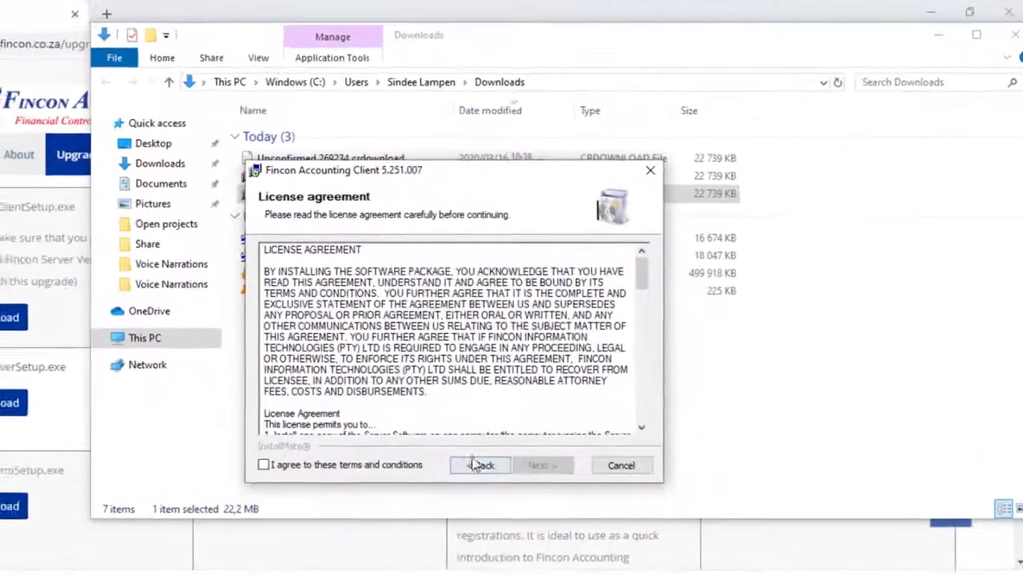
click(260, 471)
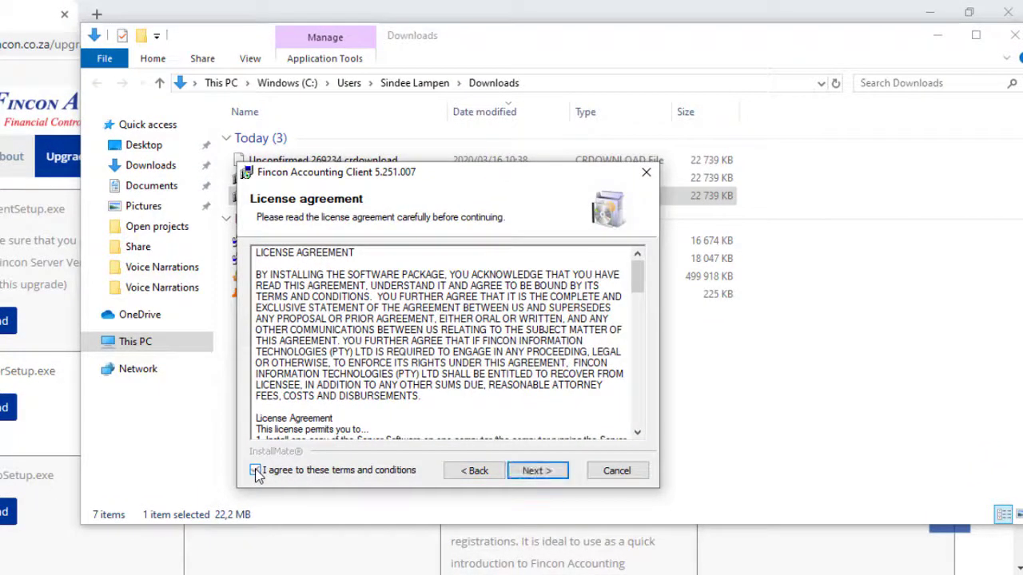
click(534, 472)
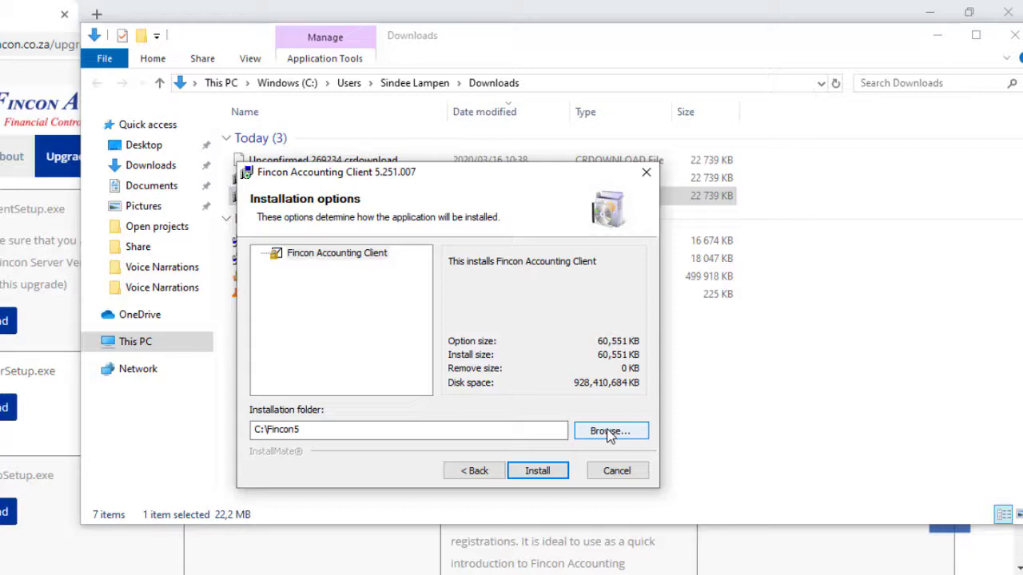
click(549, 470)
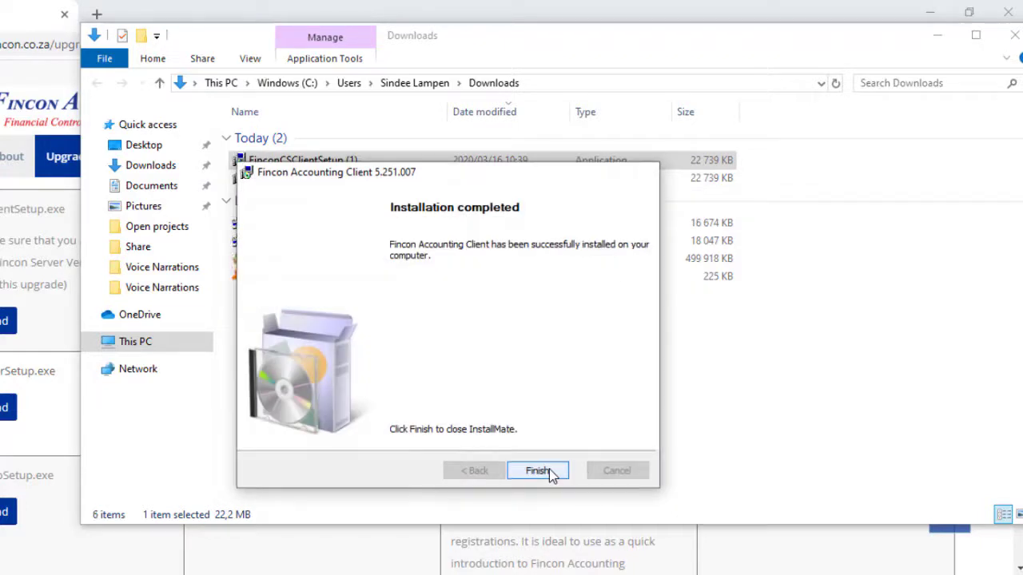
click(538, 470)
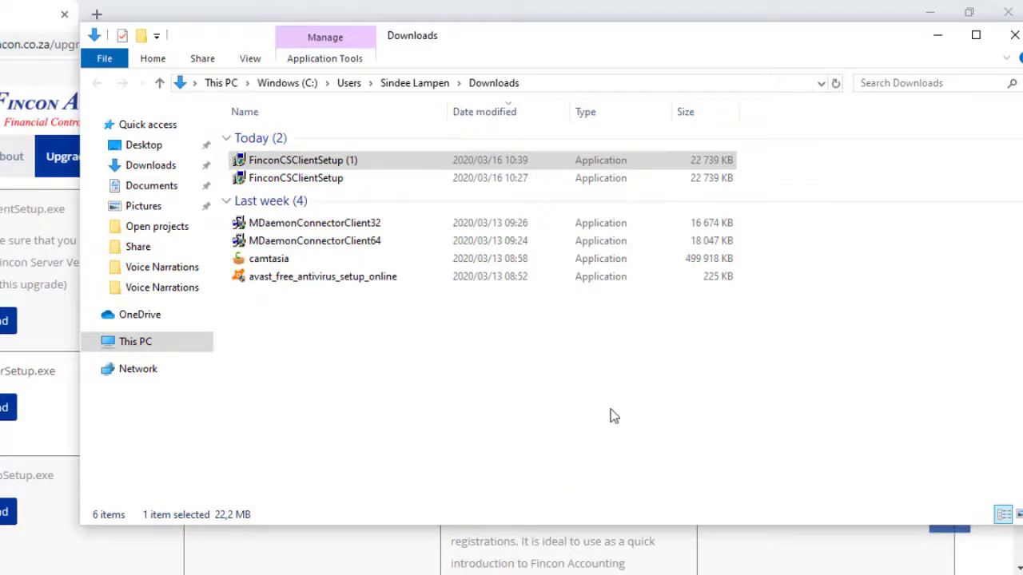
click(937, 35)
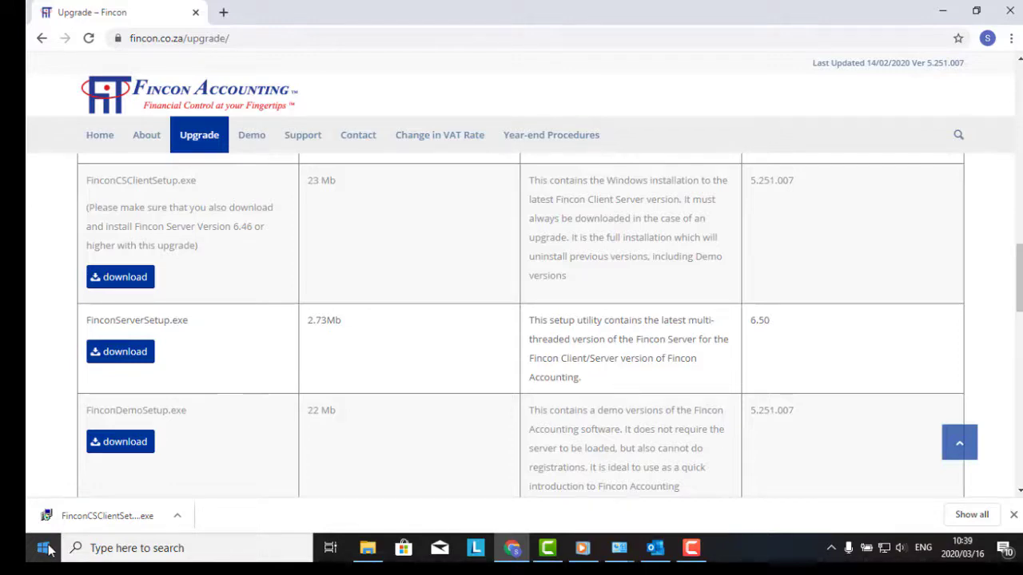
Launch Fincon 5 and continue its setup with the Existing Dataset install option
click(44, 549)
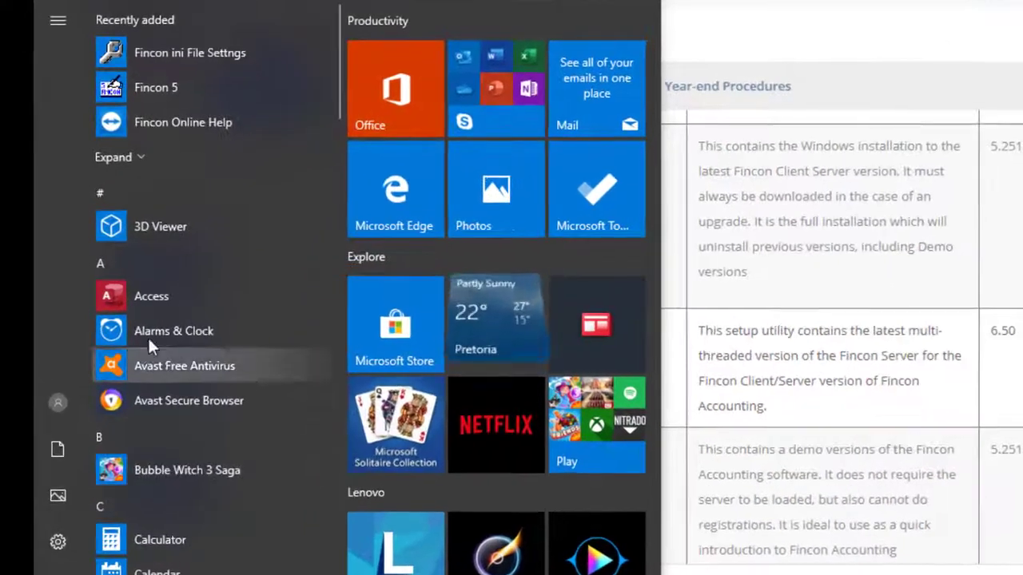
click(178, 95)
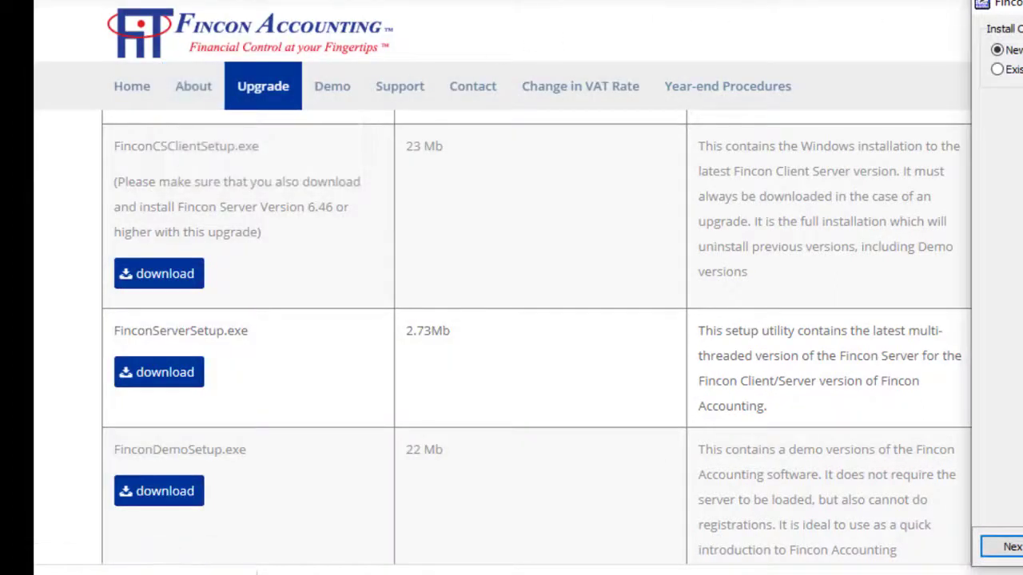
drag(1022, 2, 544, 22)
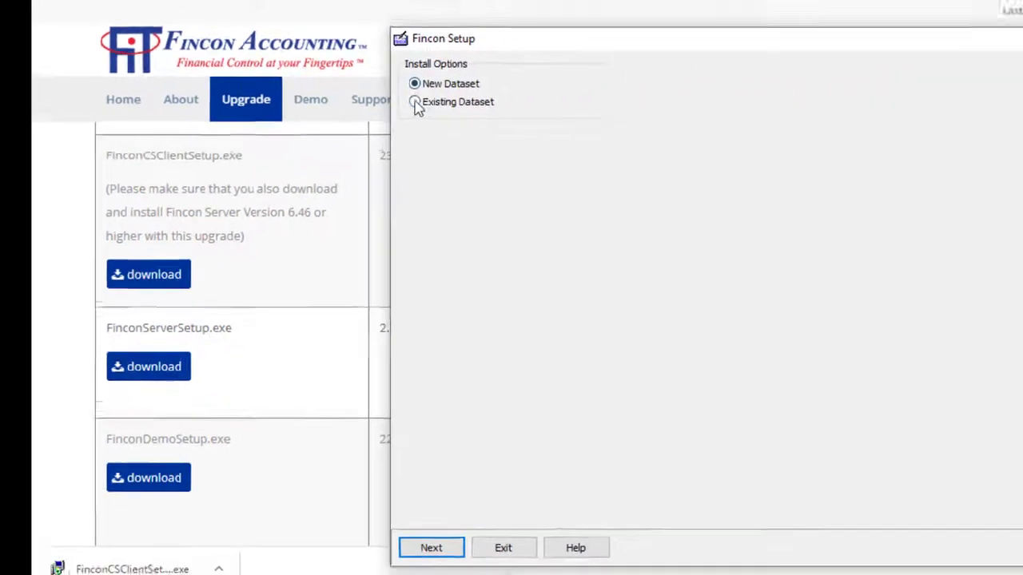
click(443, 88)
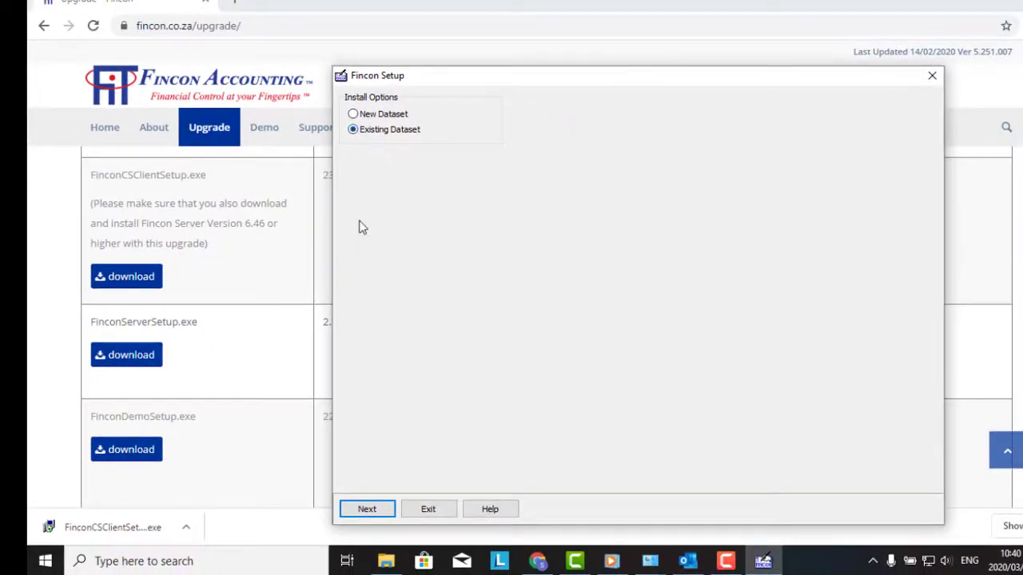
click(369, 512)
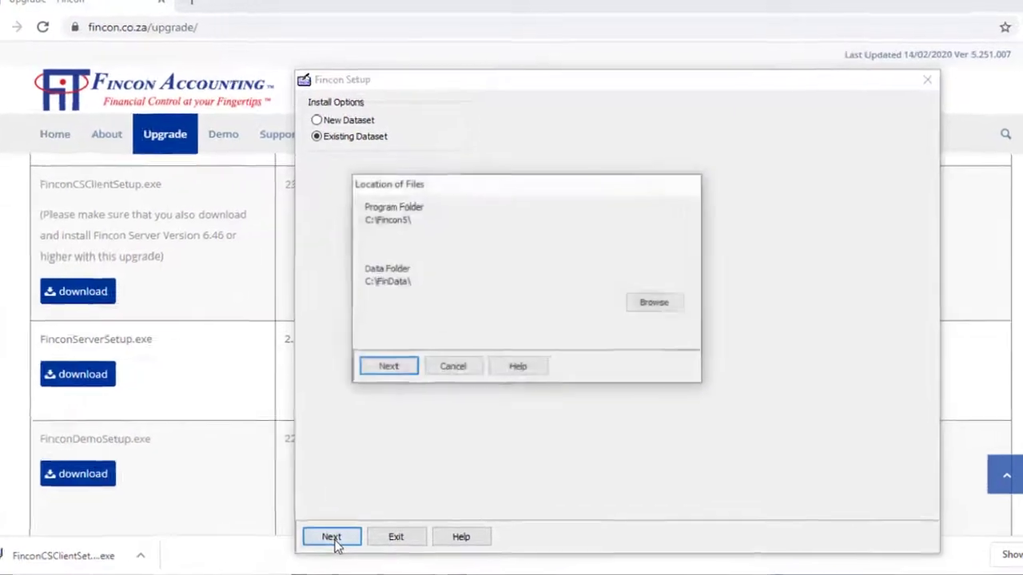
Set the data folder to C:\FinData by browsing to its FINCON.CFG file
click(582, 366)
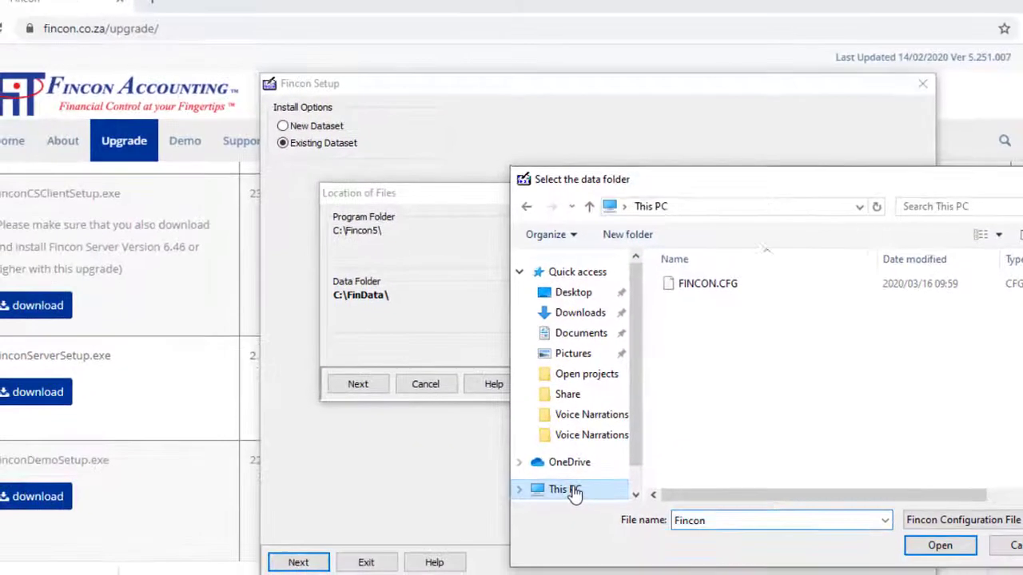
click(550, 518)
double_click(721, 474)
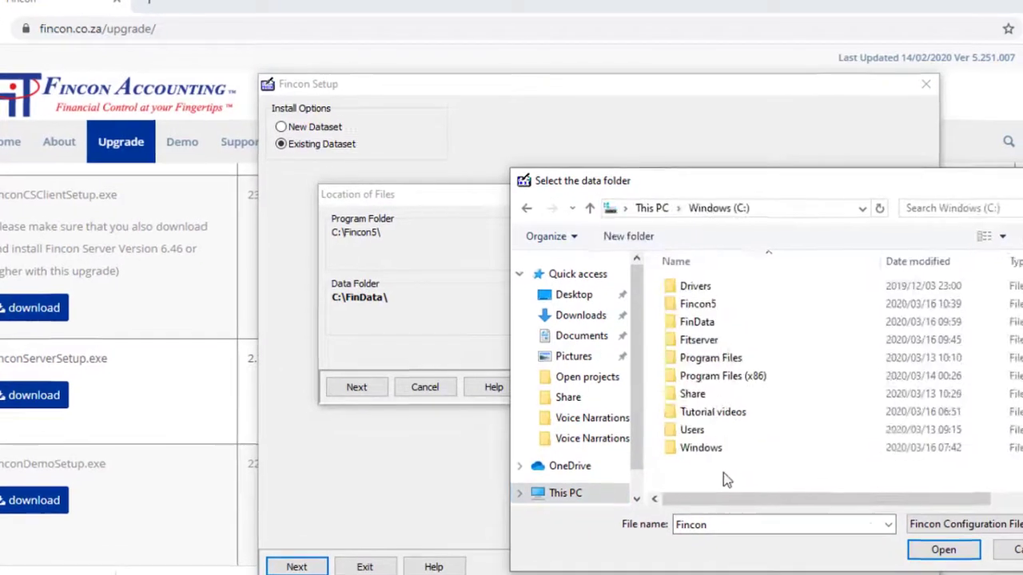
double_click(737, 391)
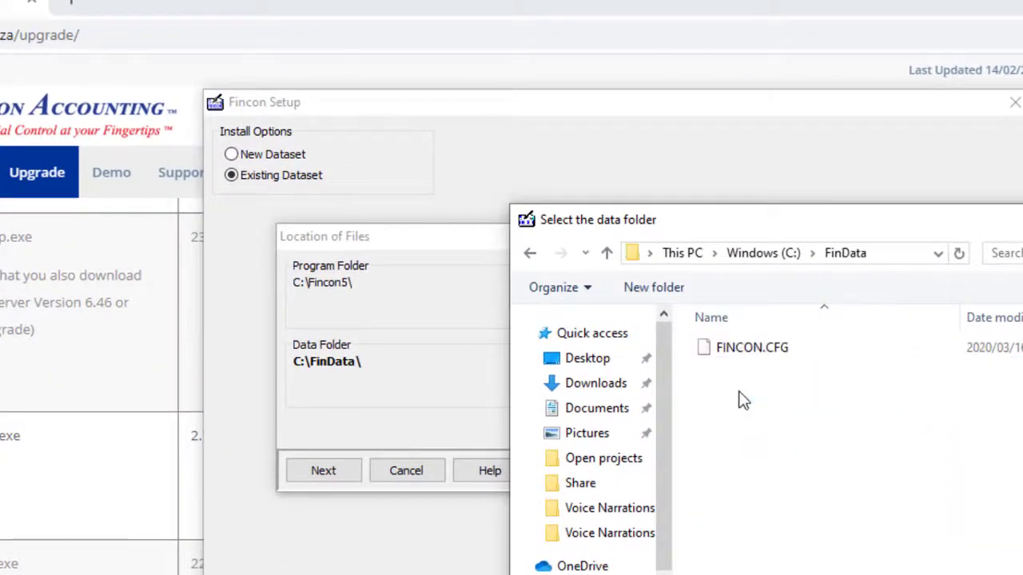
click(749, 349)
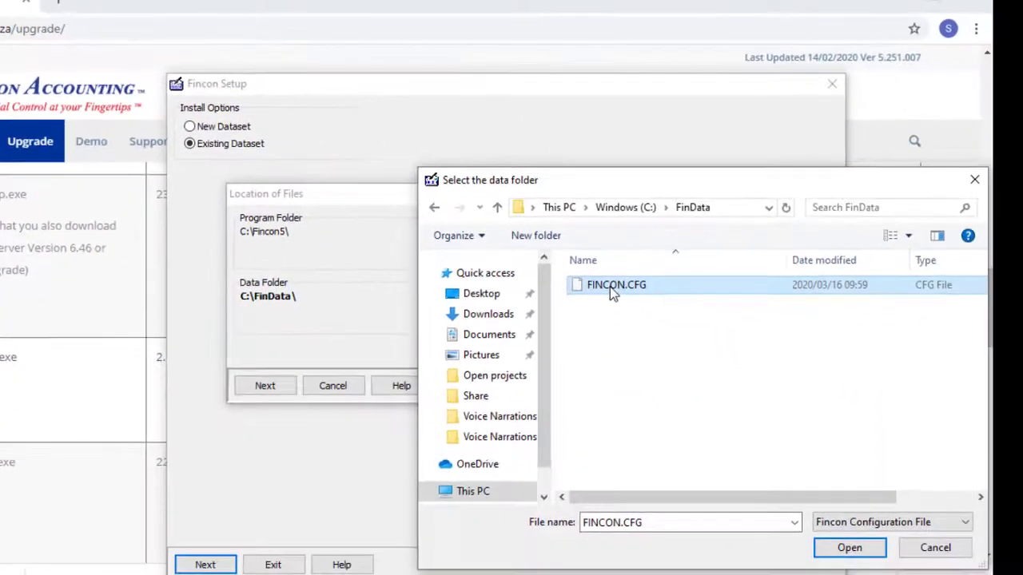
click(849, 550)
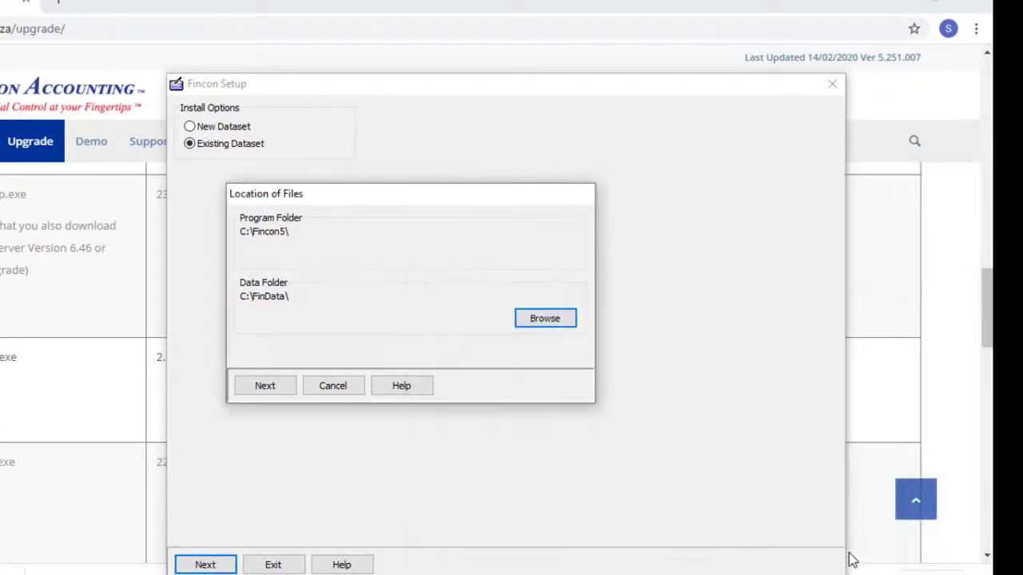
Complete the Fincon setup with the chosen file locations and log on with the prefilled username and a blank password
click(281, 388)
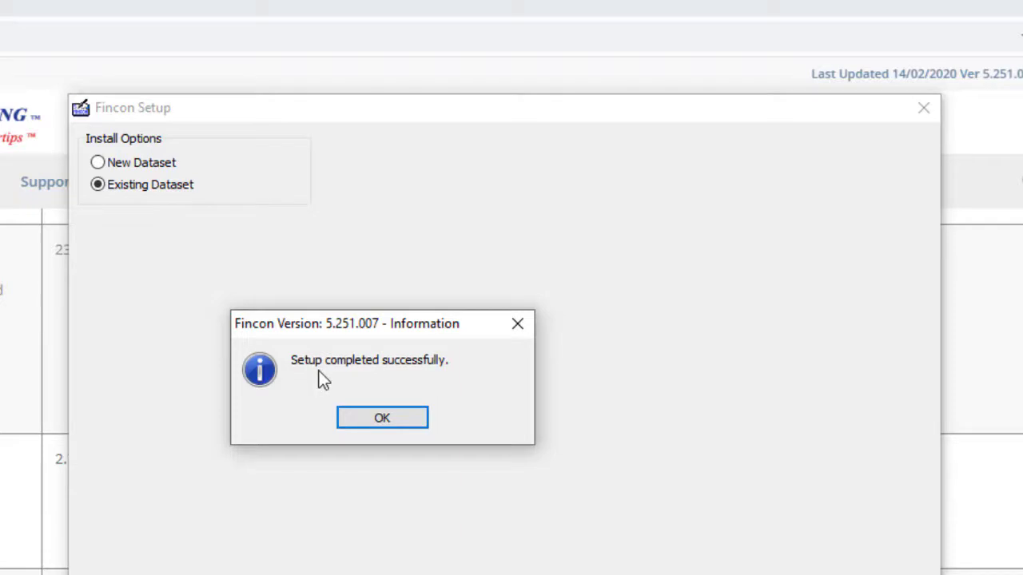
click(387, 416)
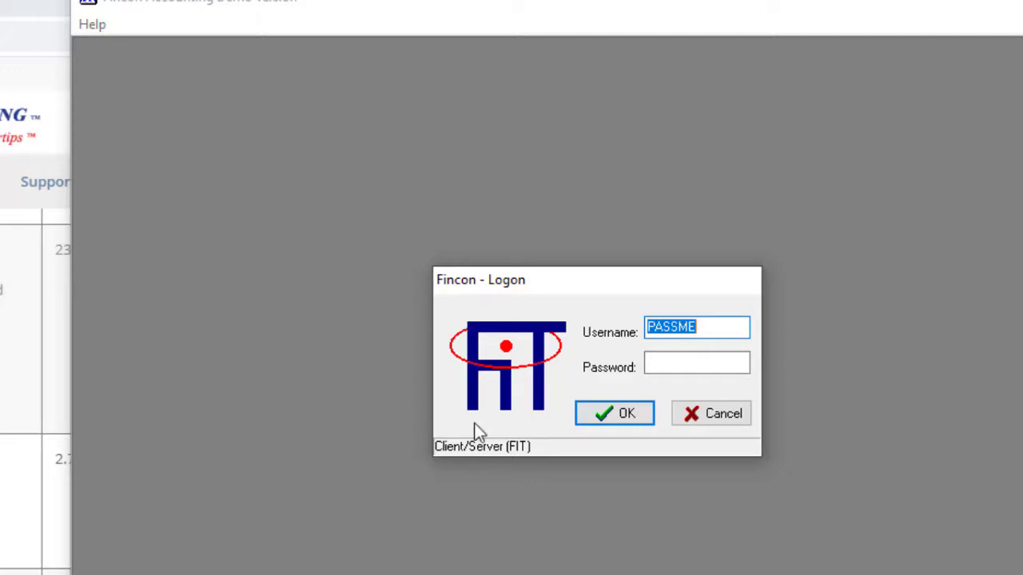
click(638, 416)
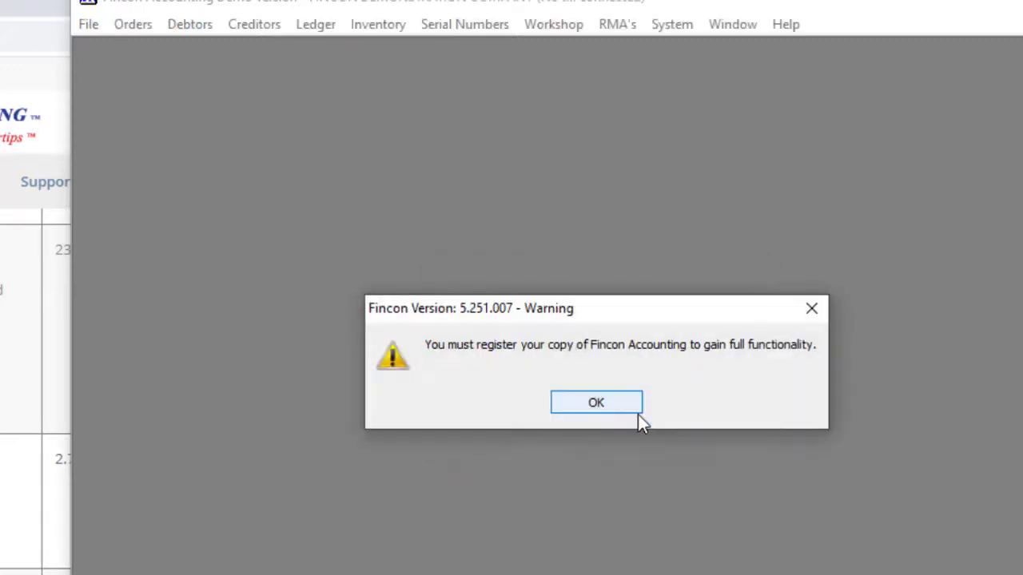